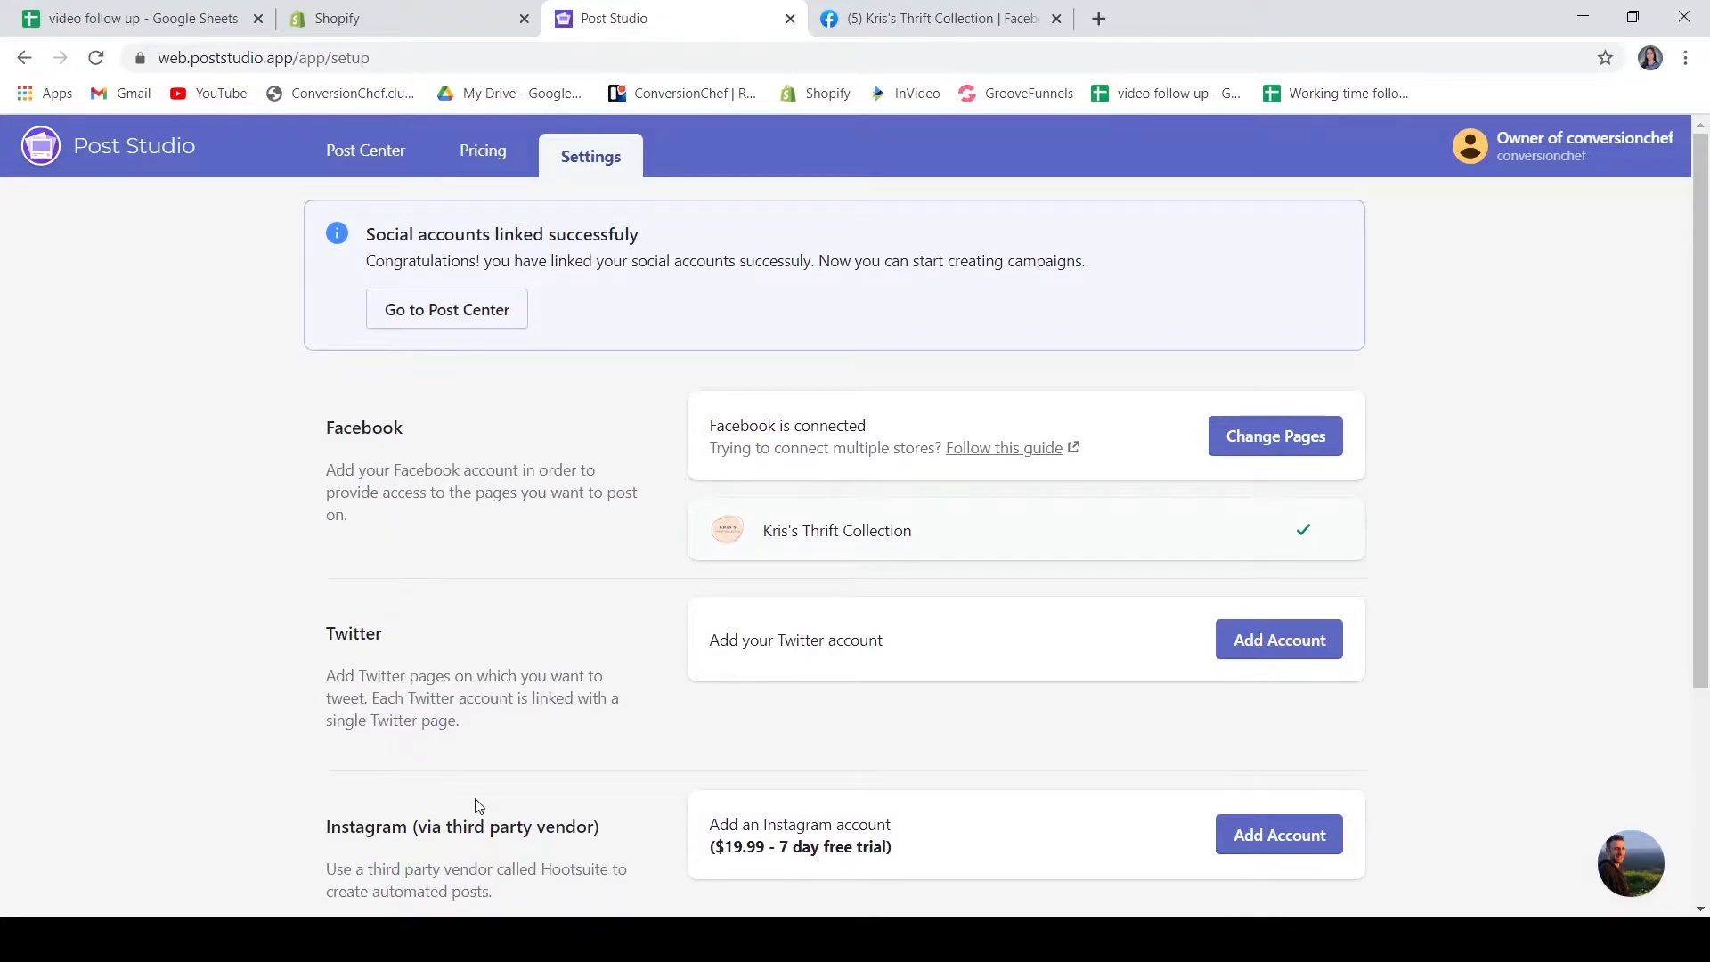
Go to the Post Center from the settings page
scroll(477, 798, "down", 3)
scroll(476, 794, "up", 3)
left_click(432, 309)
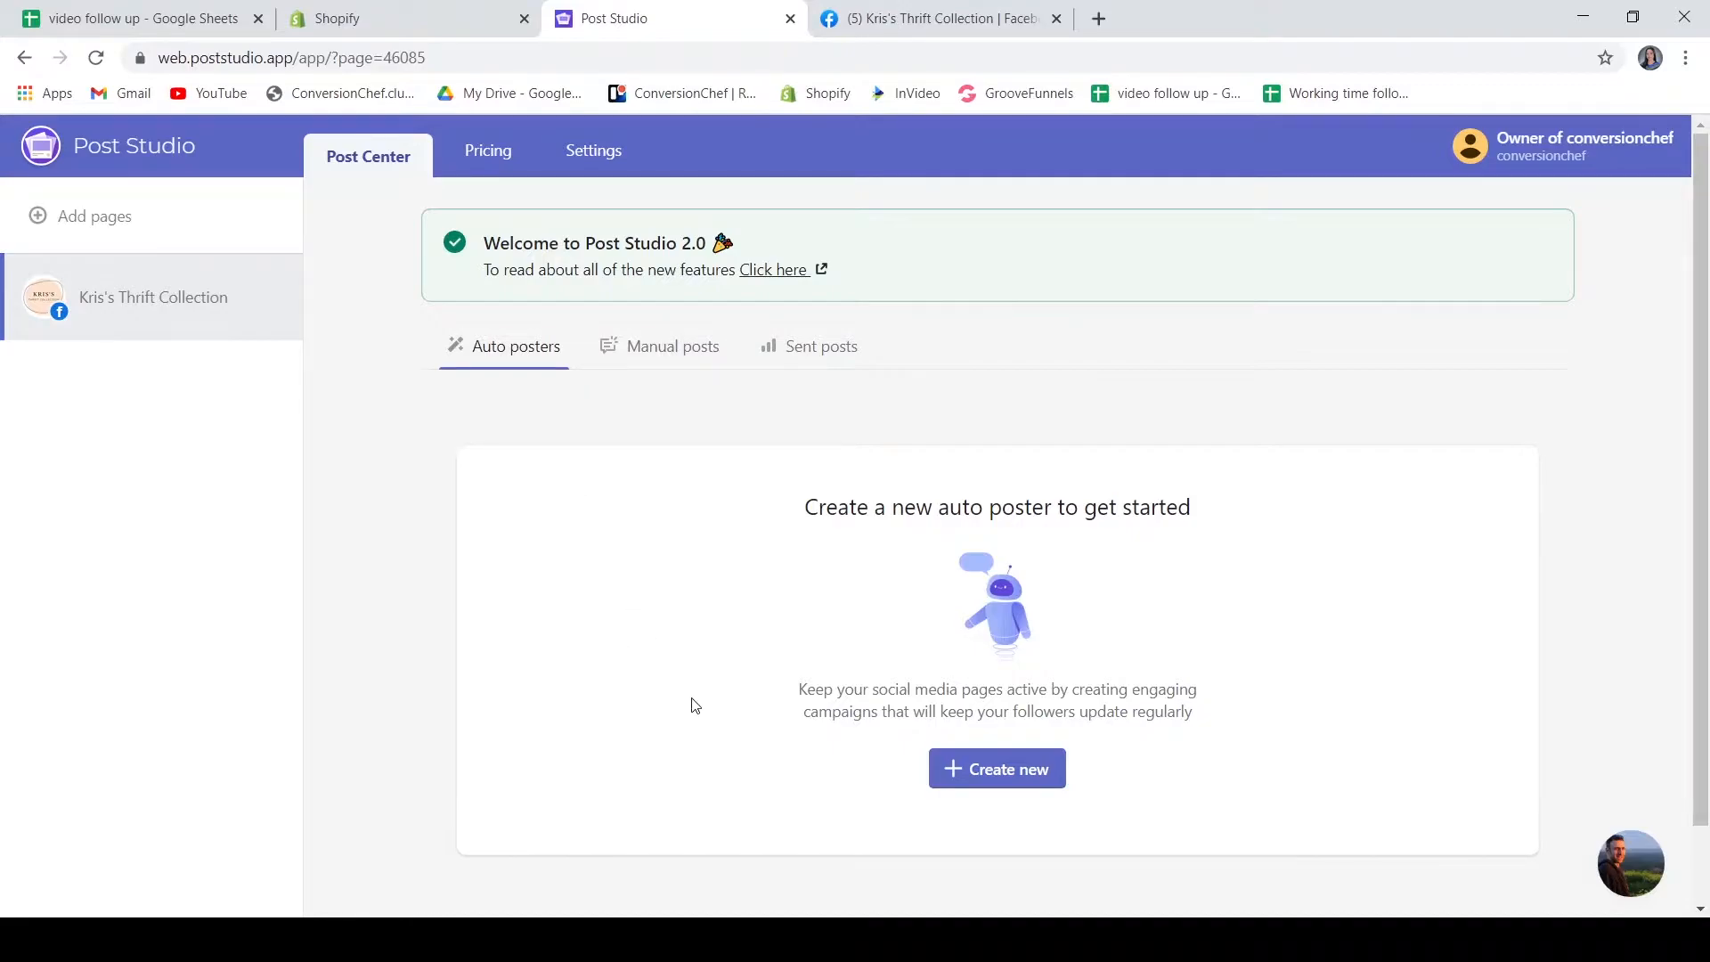
Create a new Random products poster auto-posting campaign
left_click(985, 778)
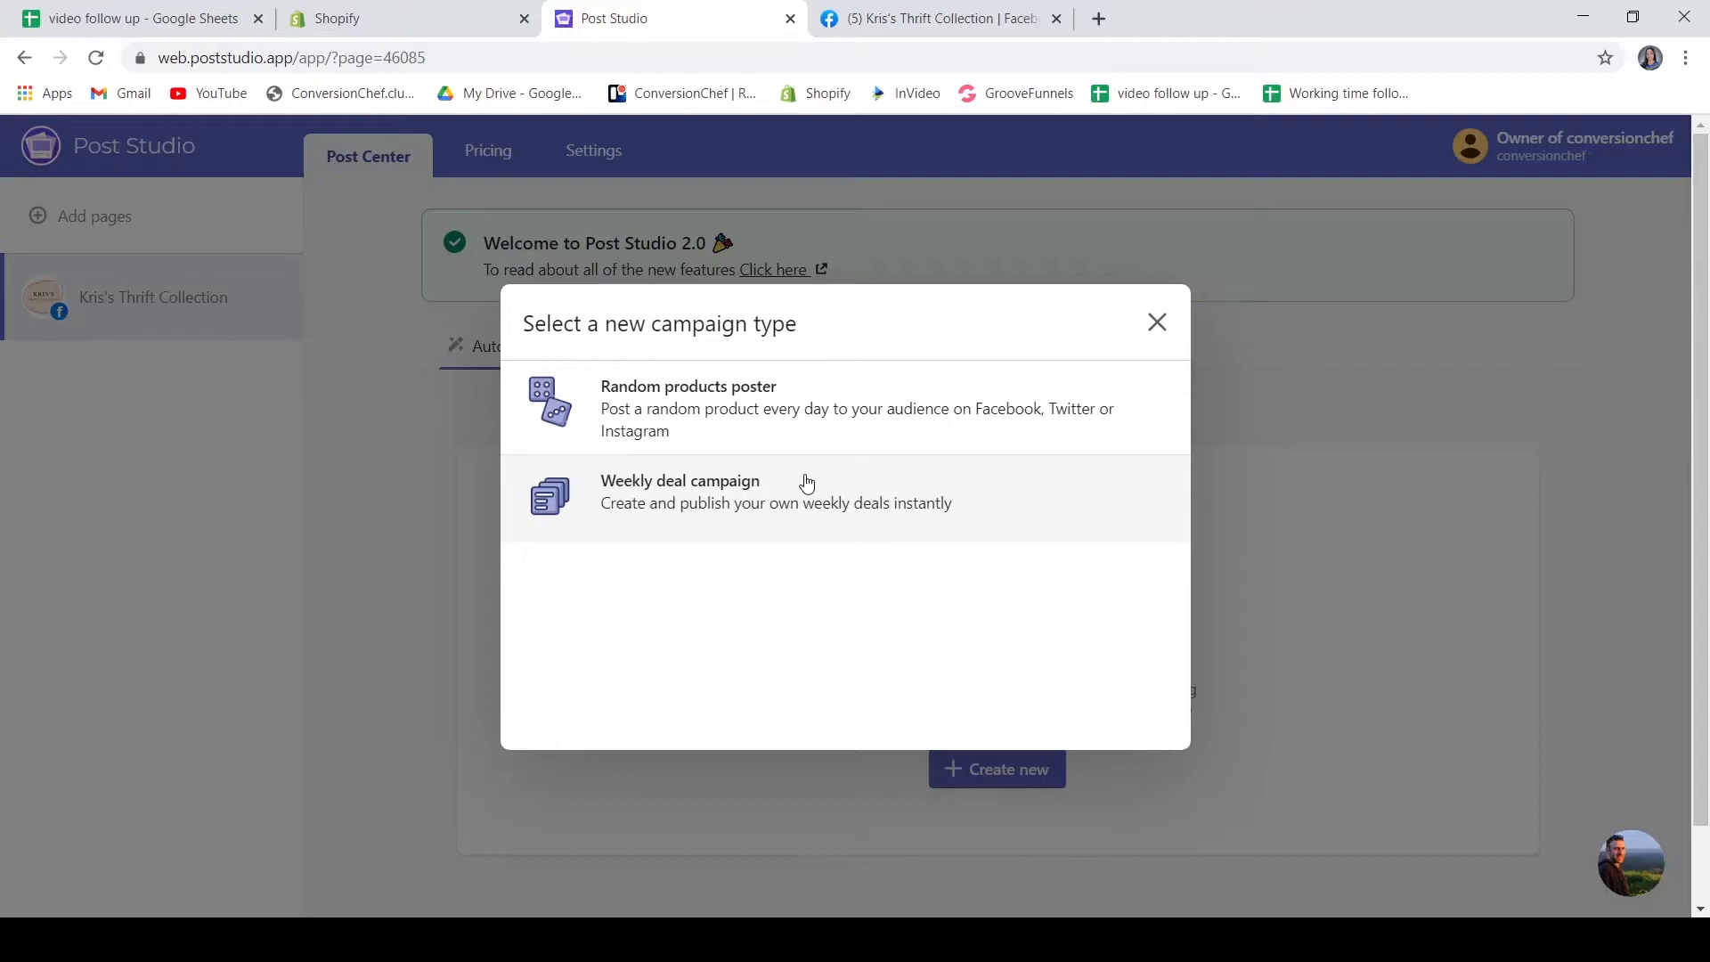
left_click(813, 409)
scroll(784, 516, "down", 1)
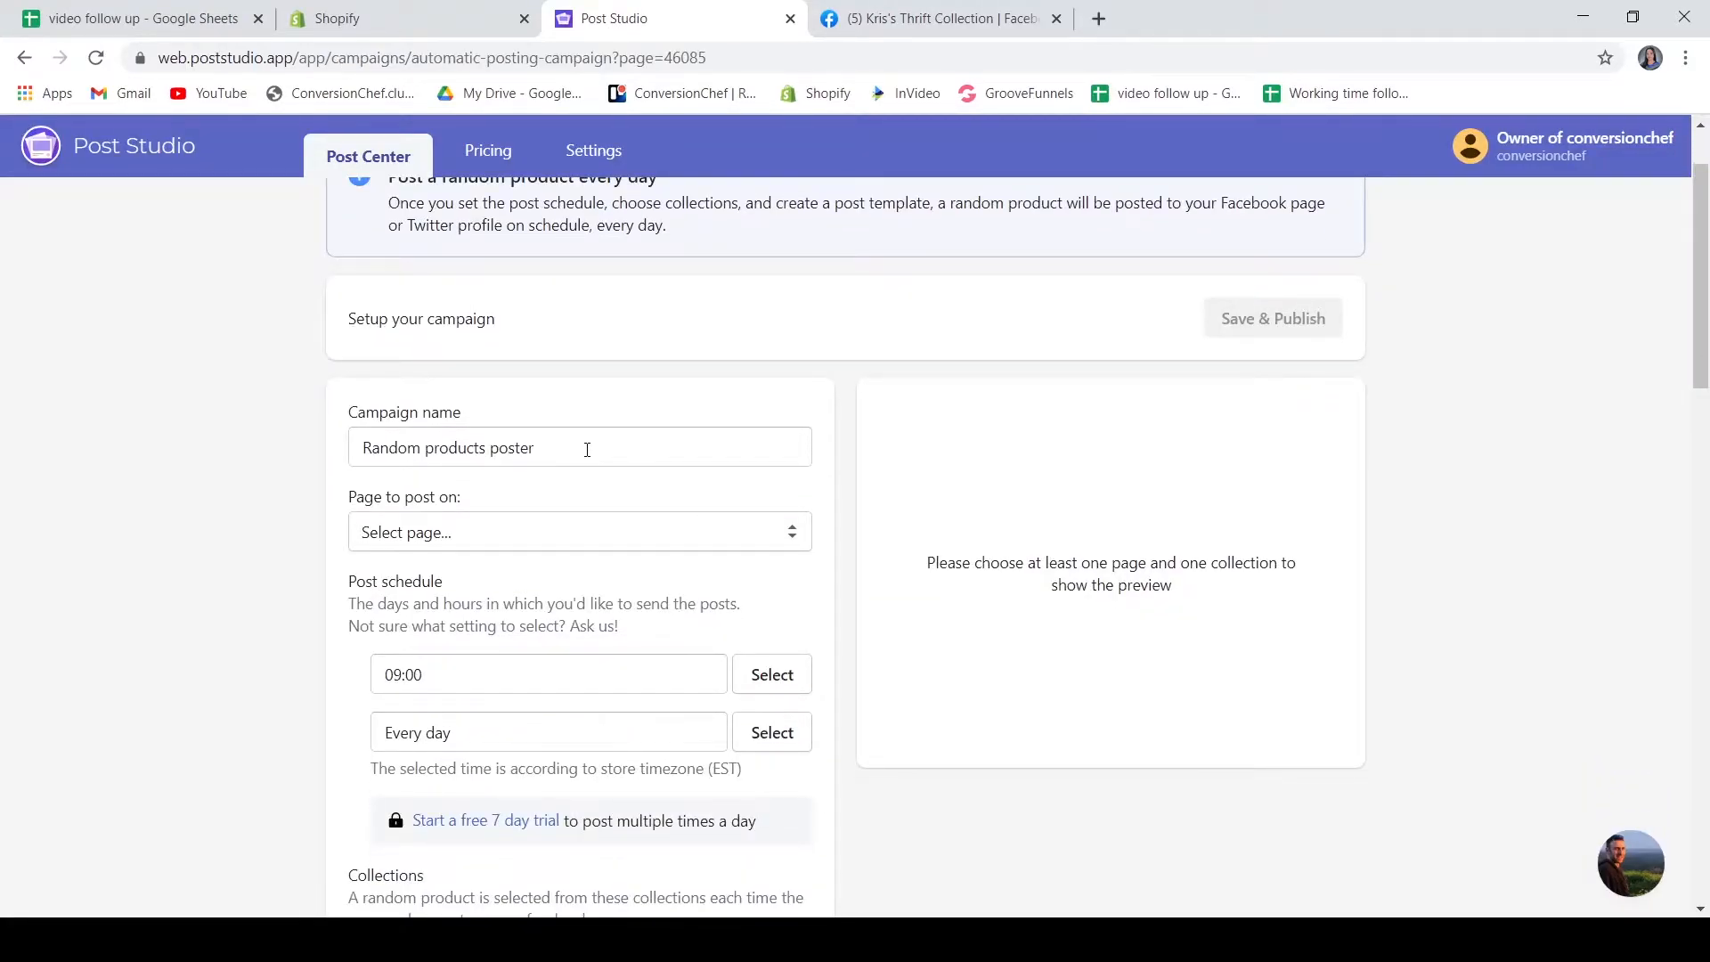
Set the page to post on to Kris's Thrift Collection (Facebook)
scroll(587, 450, "down", 1)
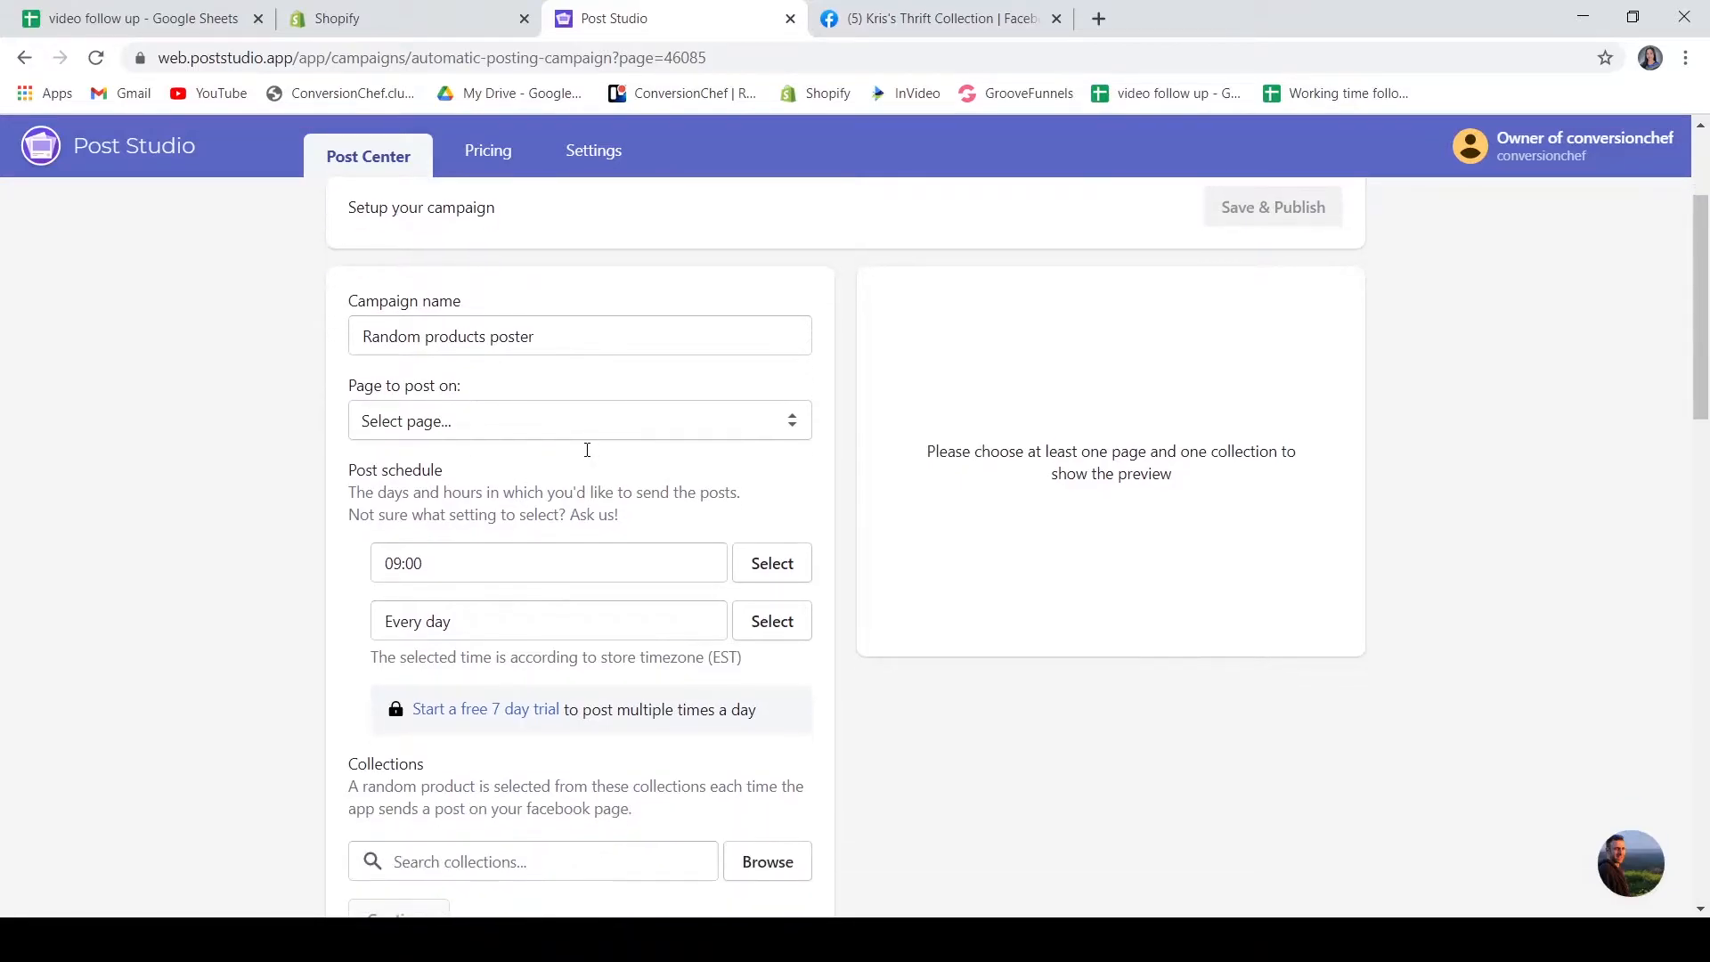
left_click(501, 436)
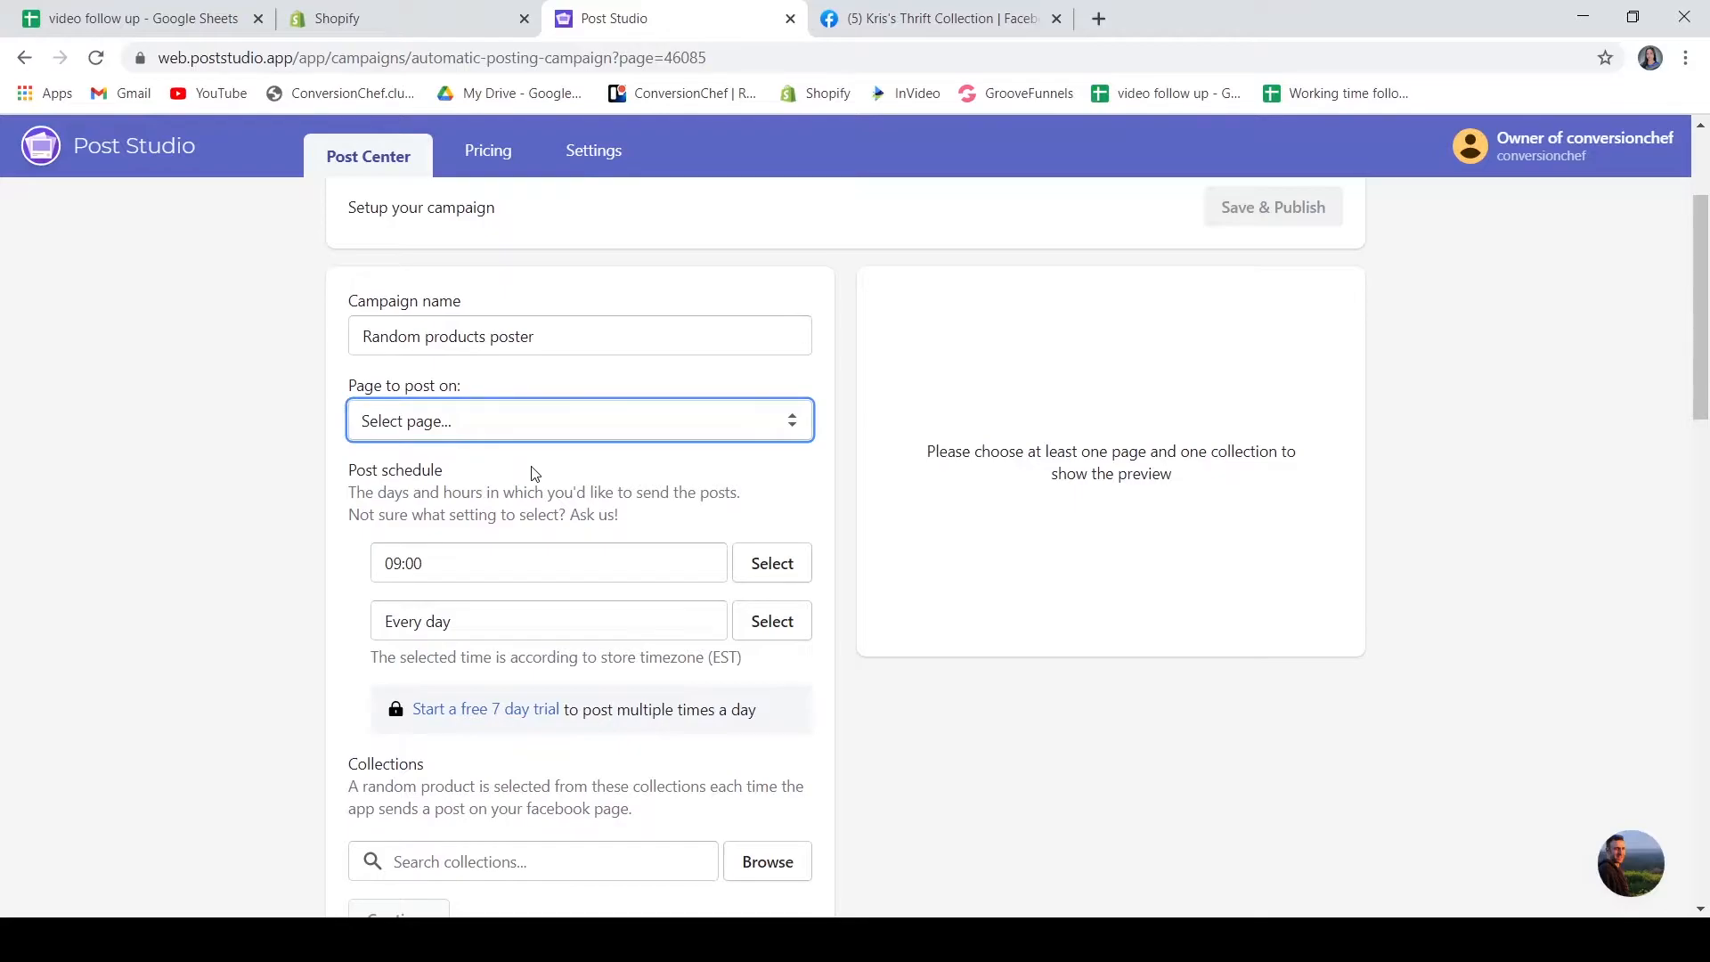
key("Down")
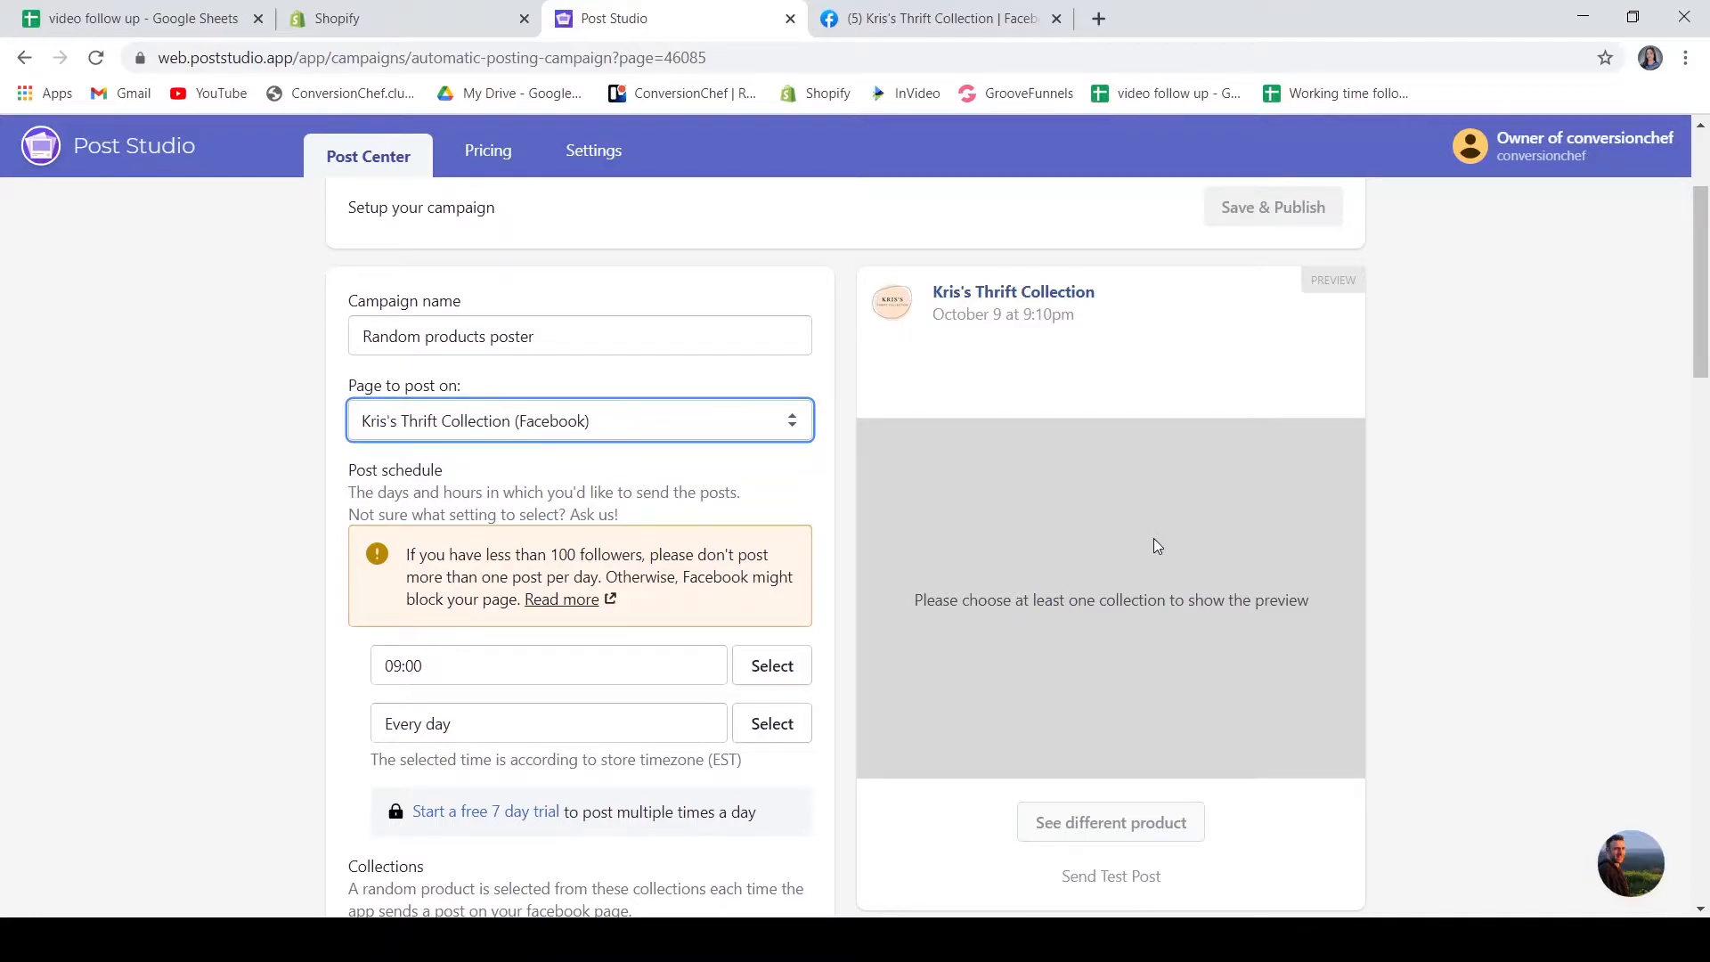
Examine the available post schedule time slots
scroll(1156, 547, "down", 1)
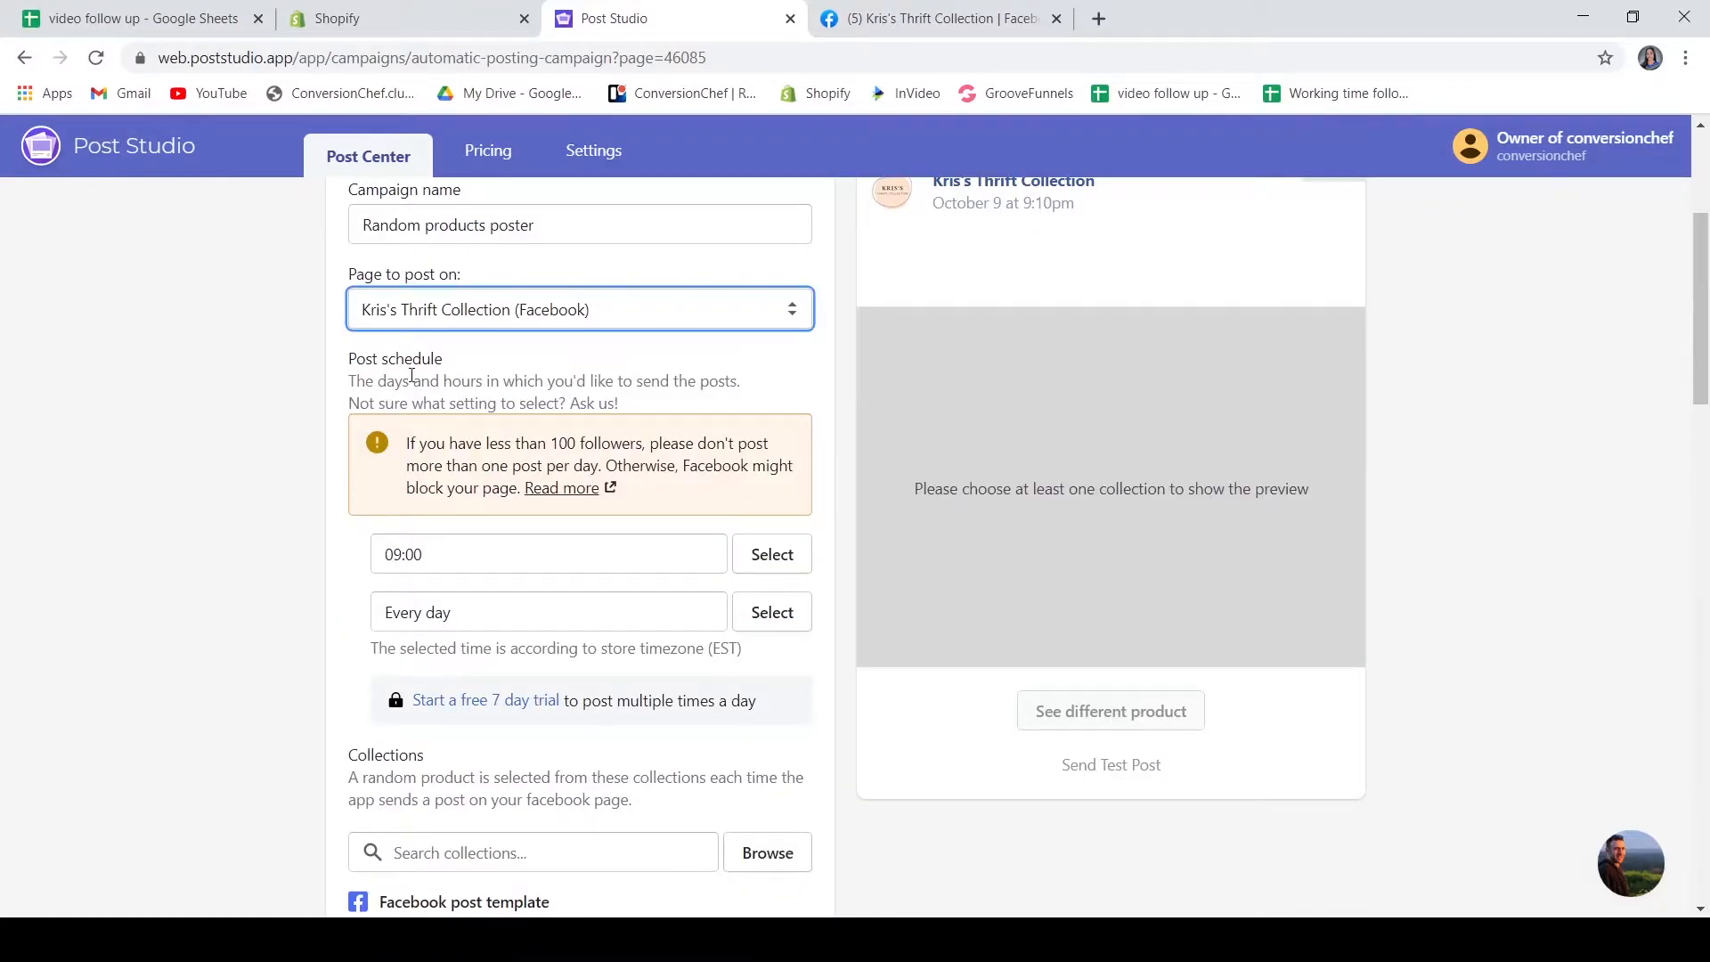
scroll(643, 445, "down", 1)
left_click(598, 446)
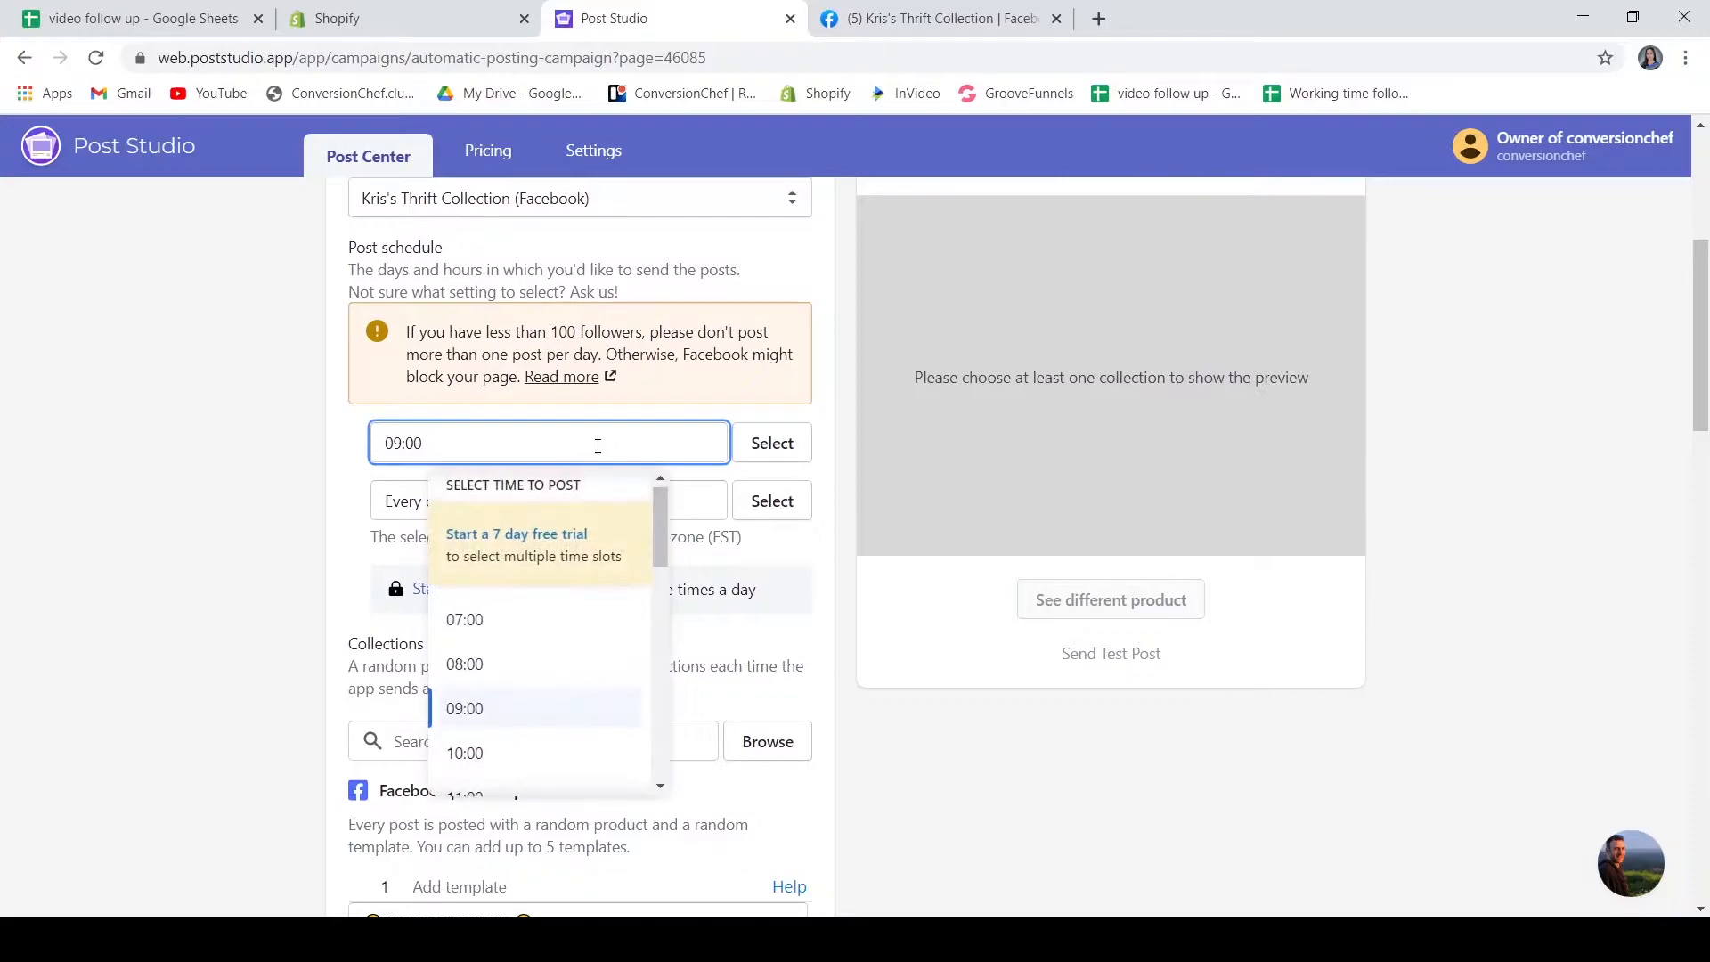
left_click(236, 490)
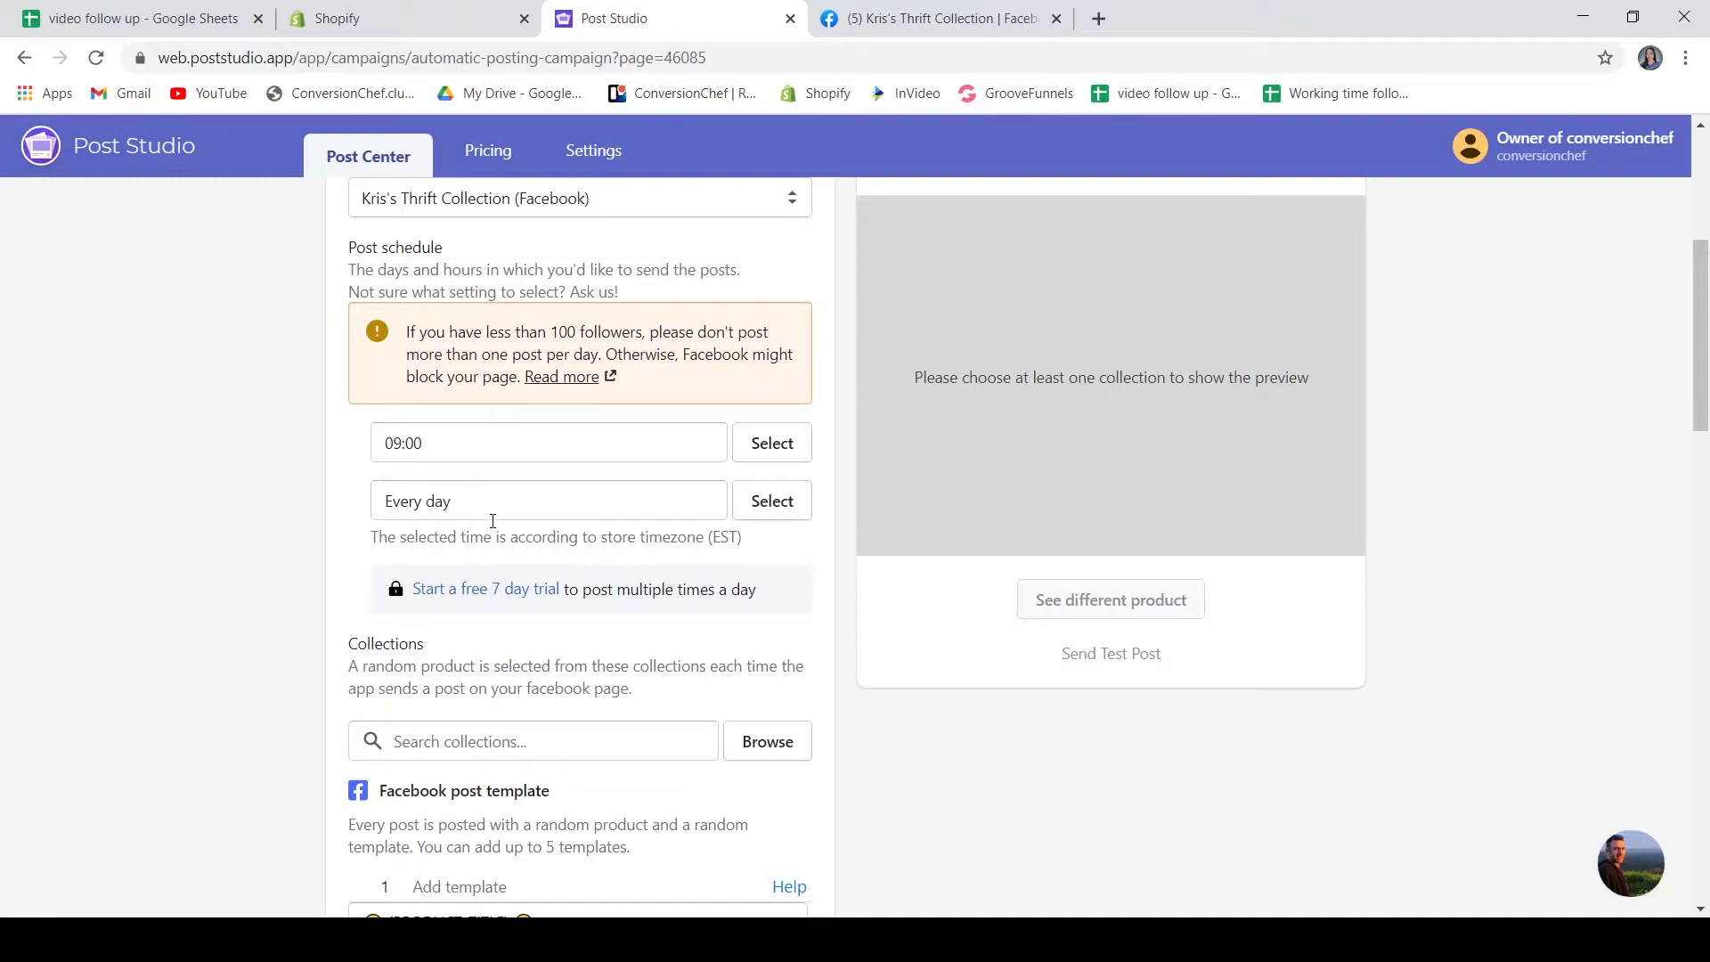
scroll(490, 519, "down", 1)
left_click(469, 324)
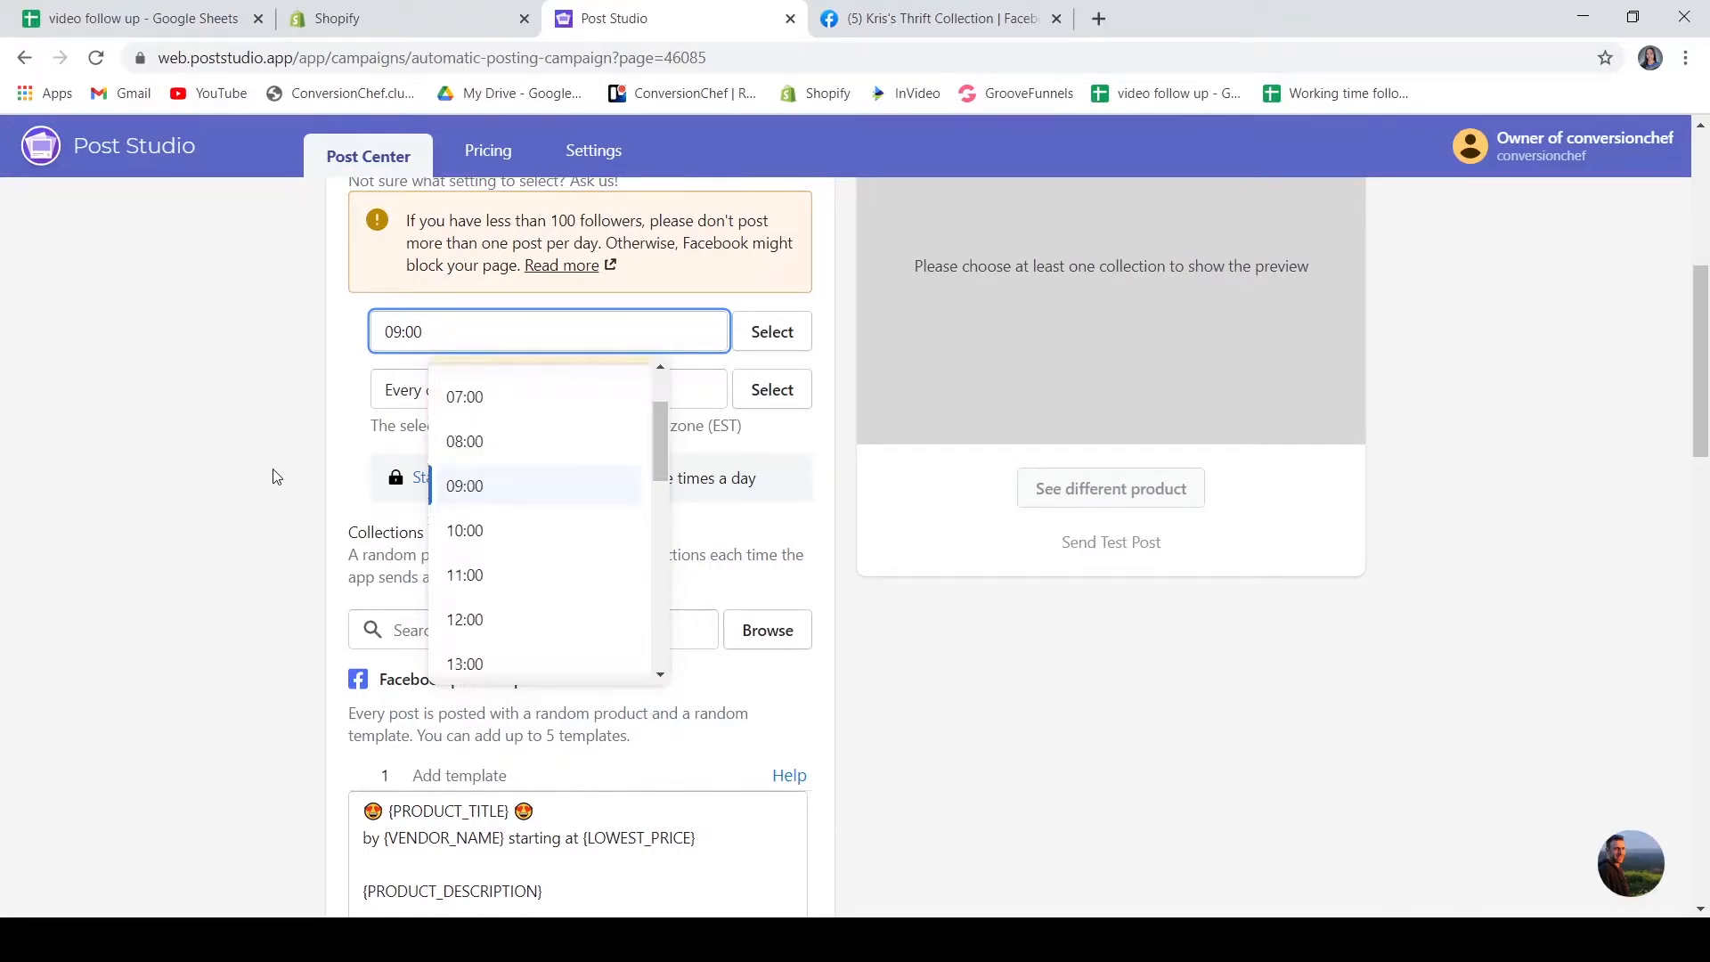
left_click(290, 485)
scroll(310, 510, "down", 1)
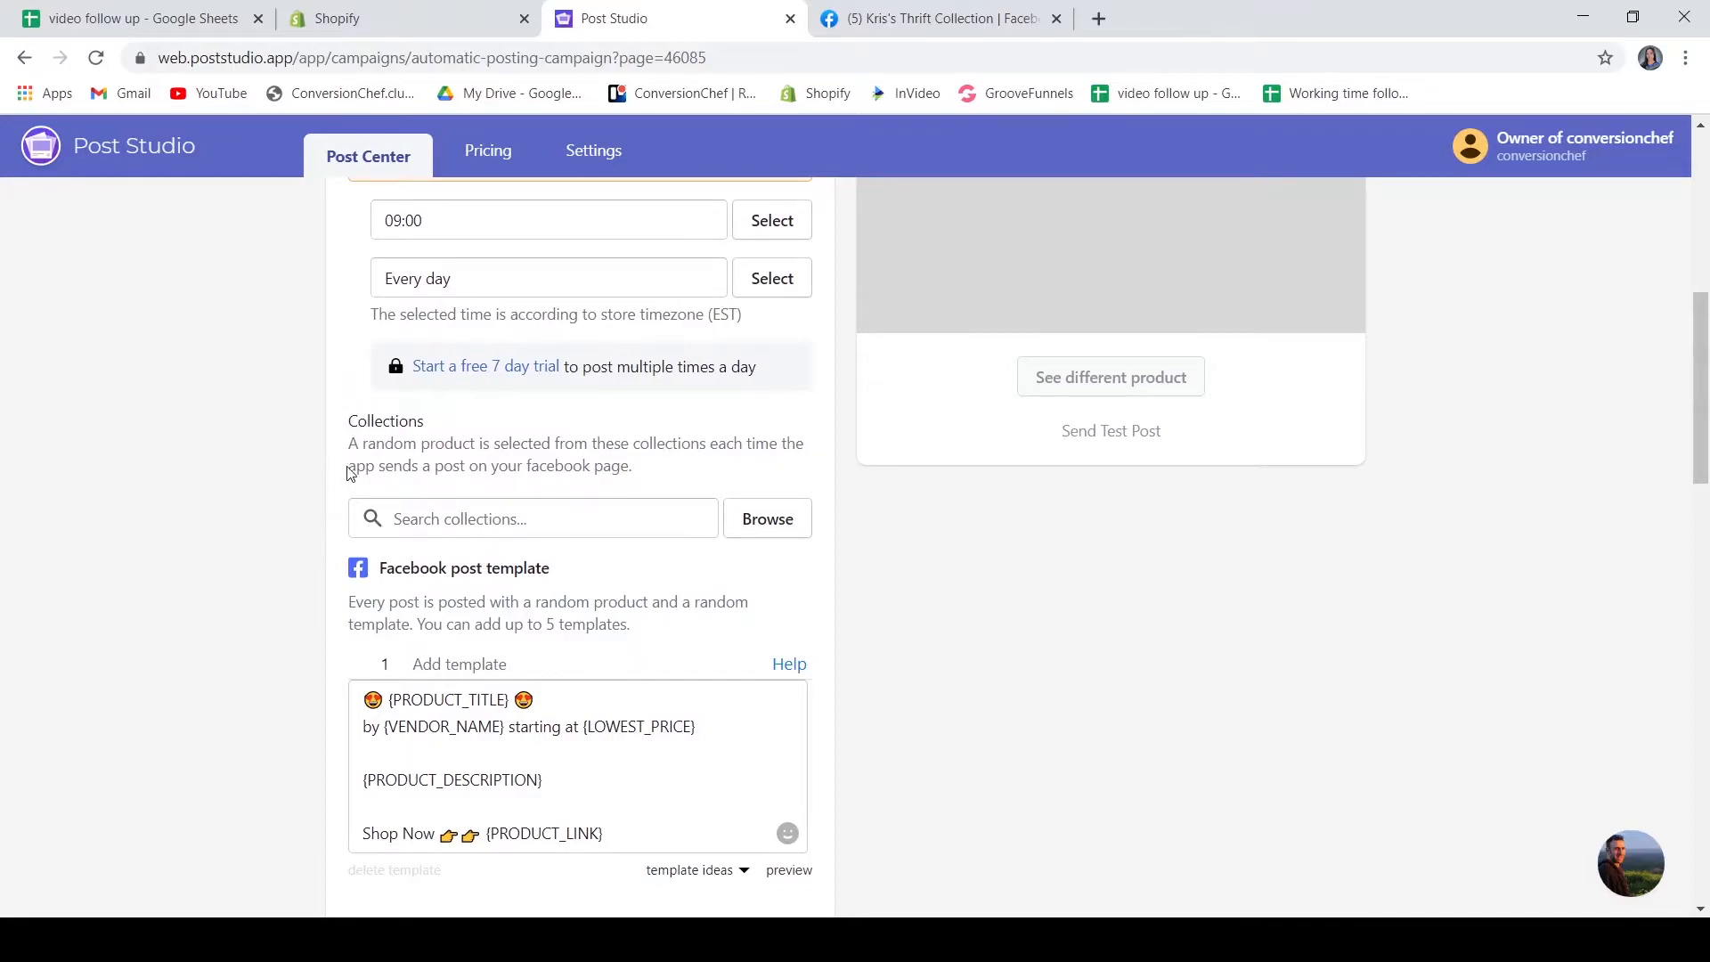
Add the Home page collection to the campaign's collections
left_click(776, 523)
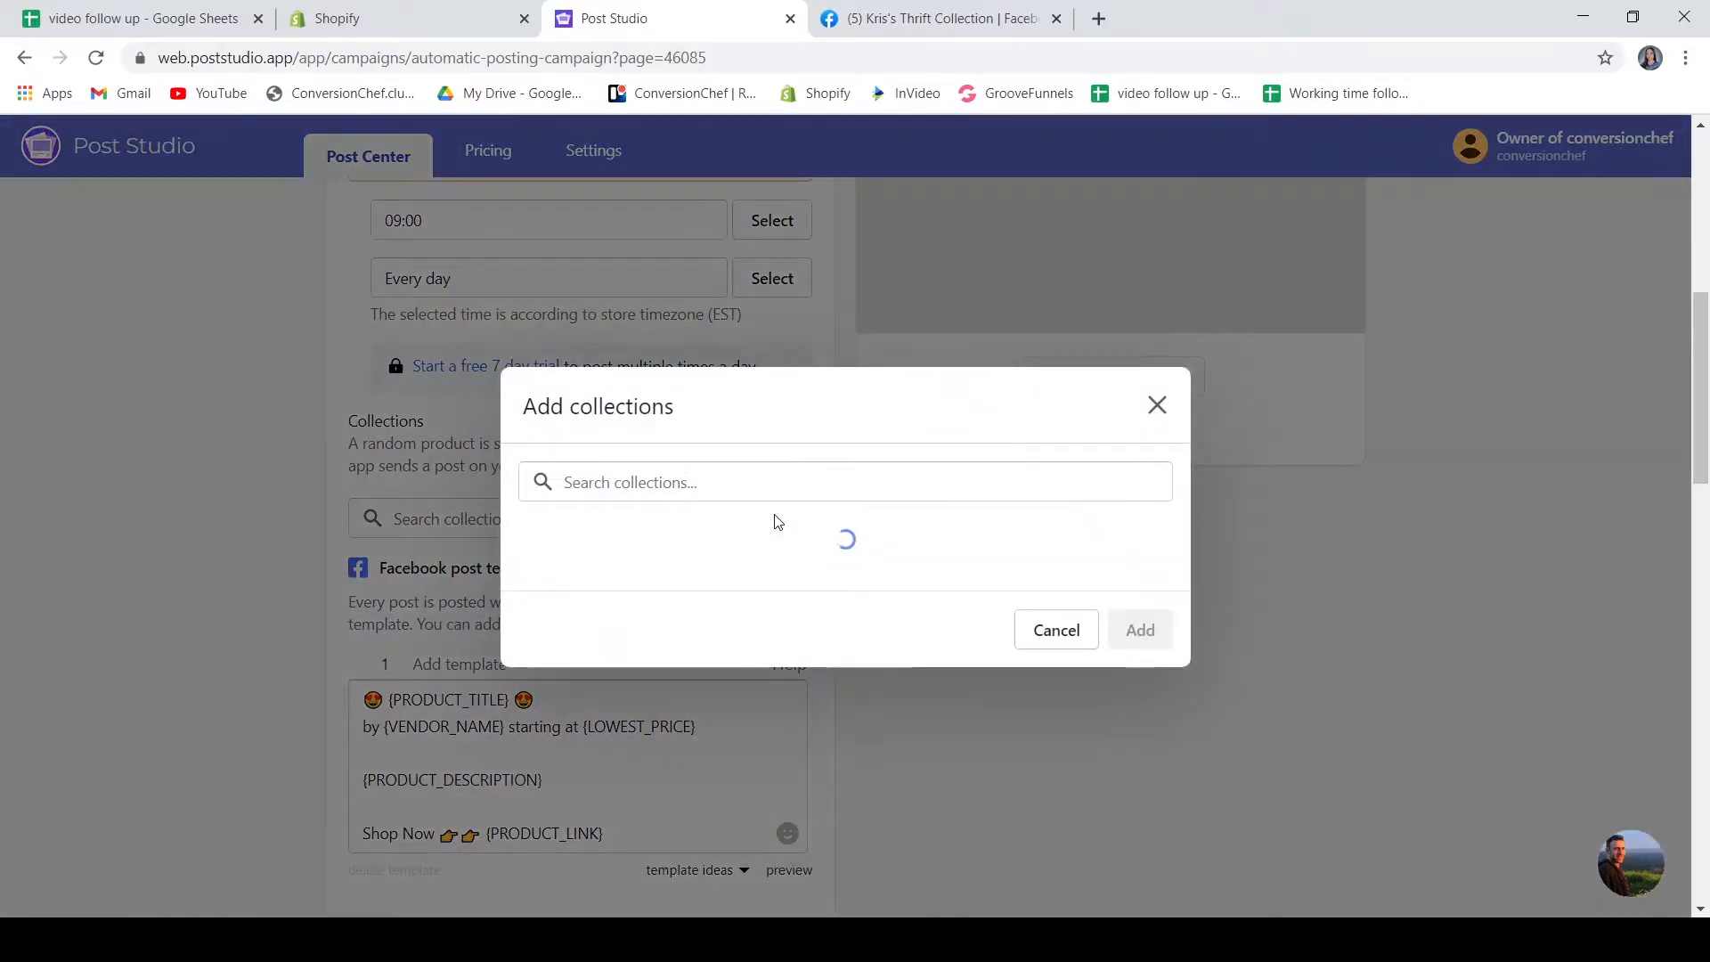
left_click(725, 533)
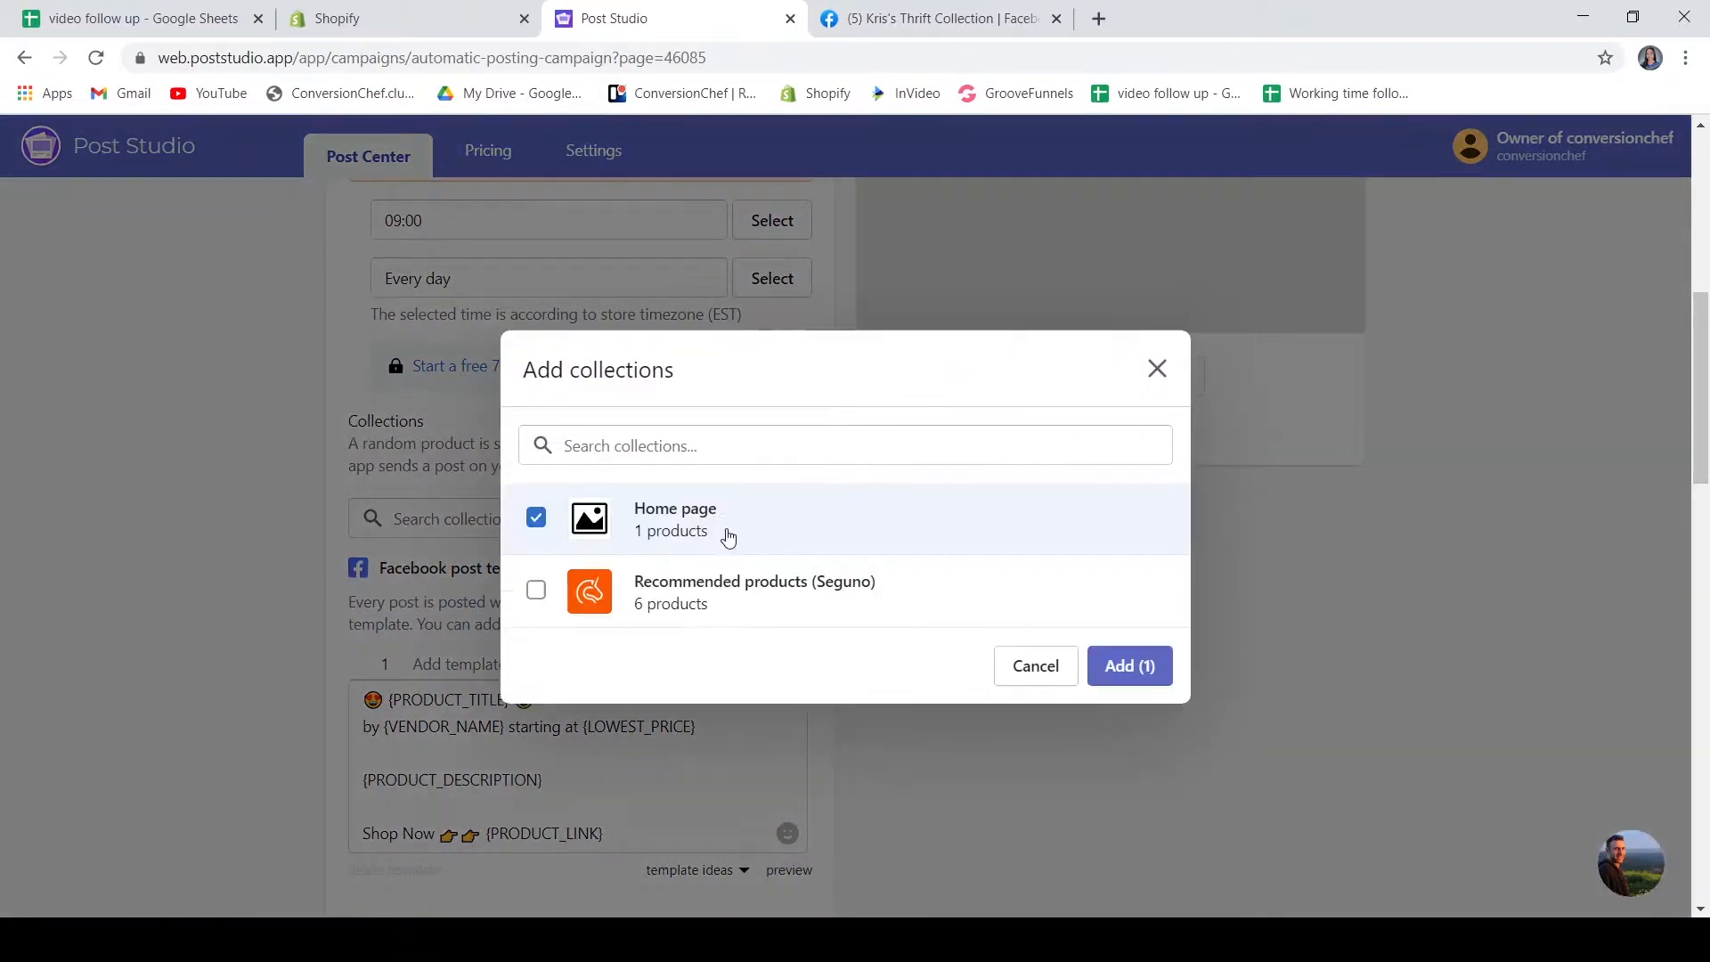
left_click(1116, 683)
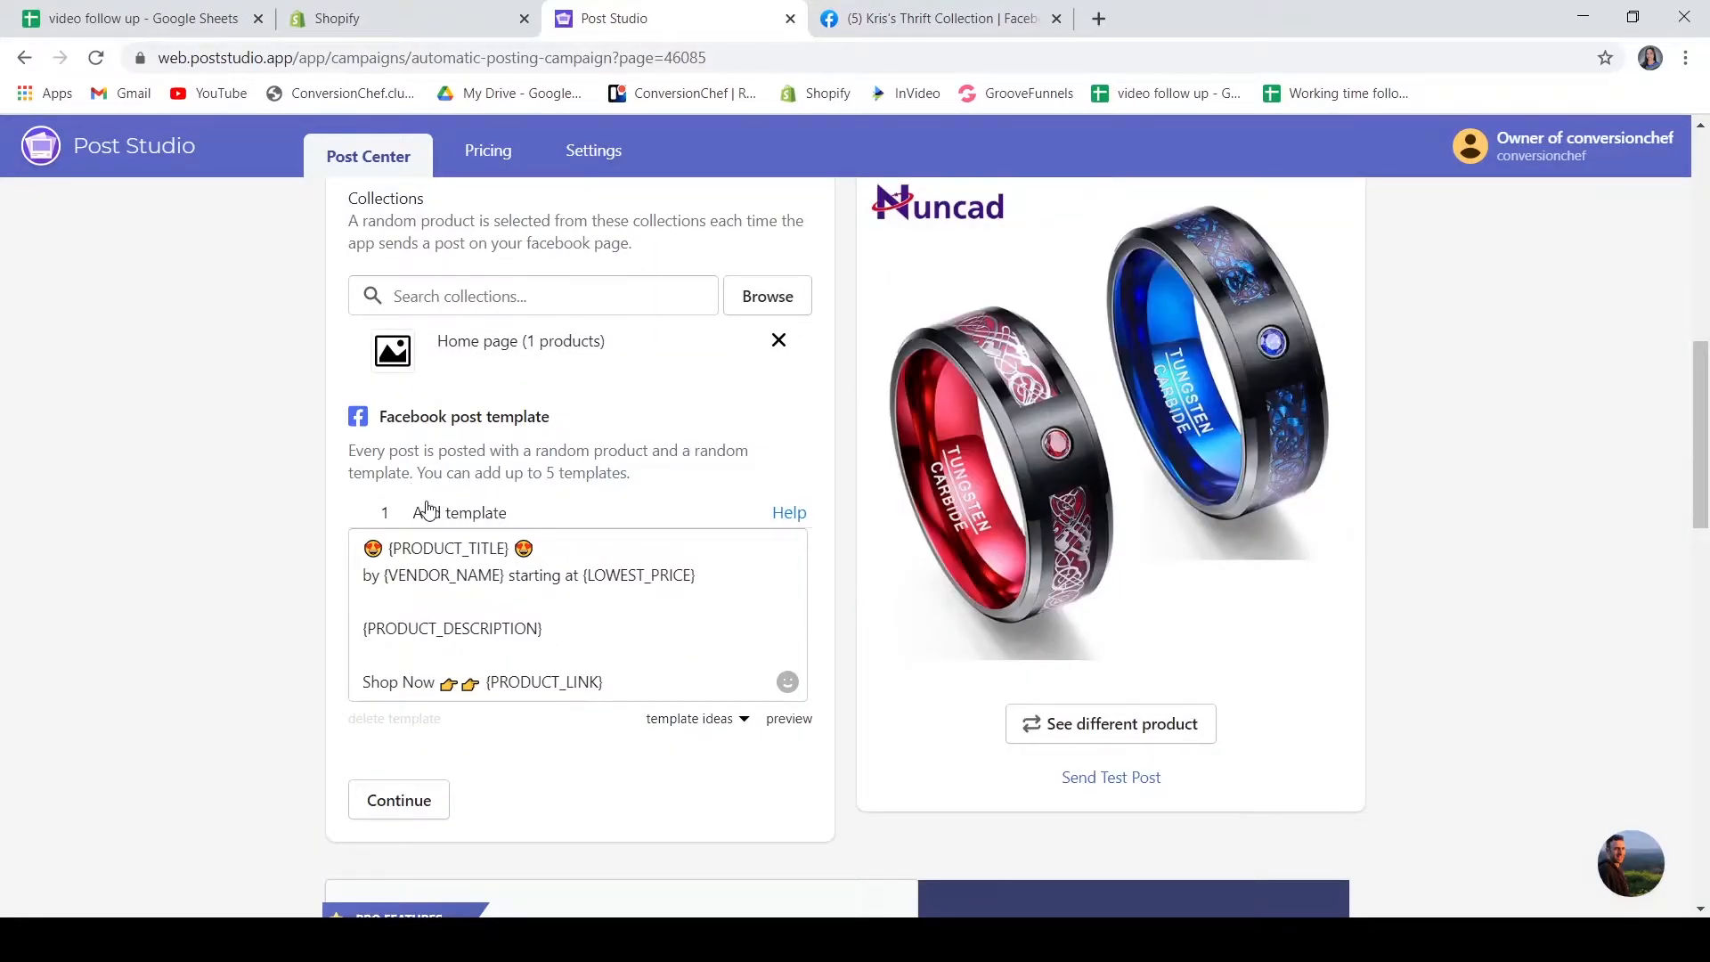
Save and publish the campaign with the default Facebook post template
left_click(400, 552)
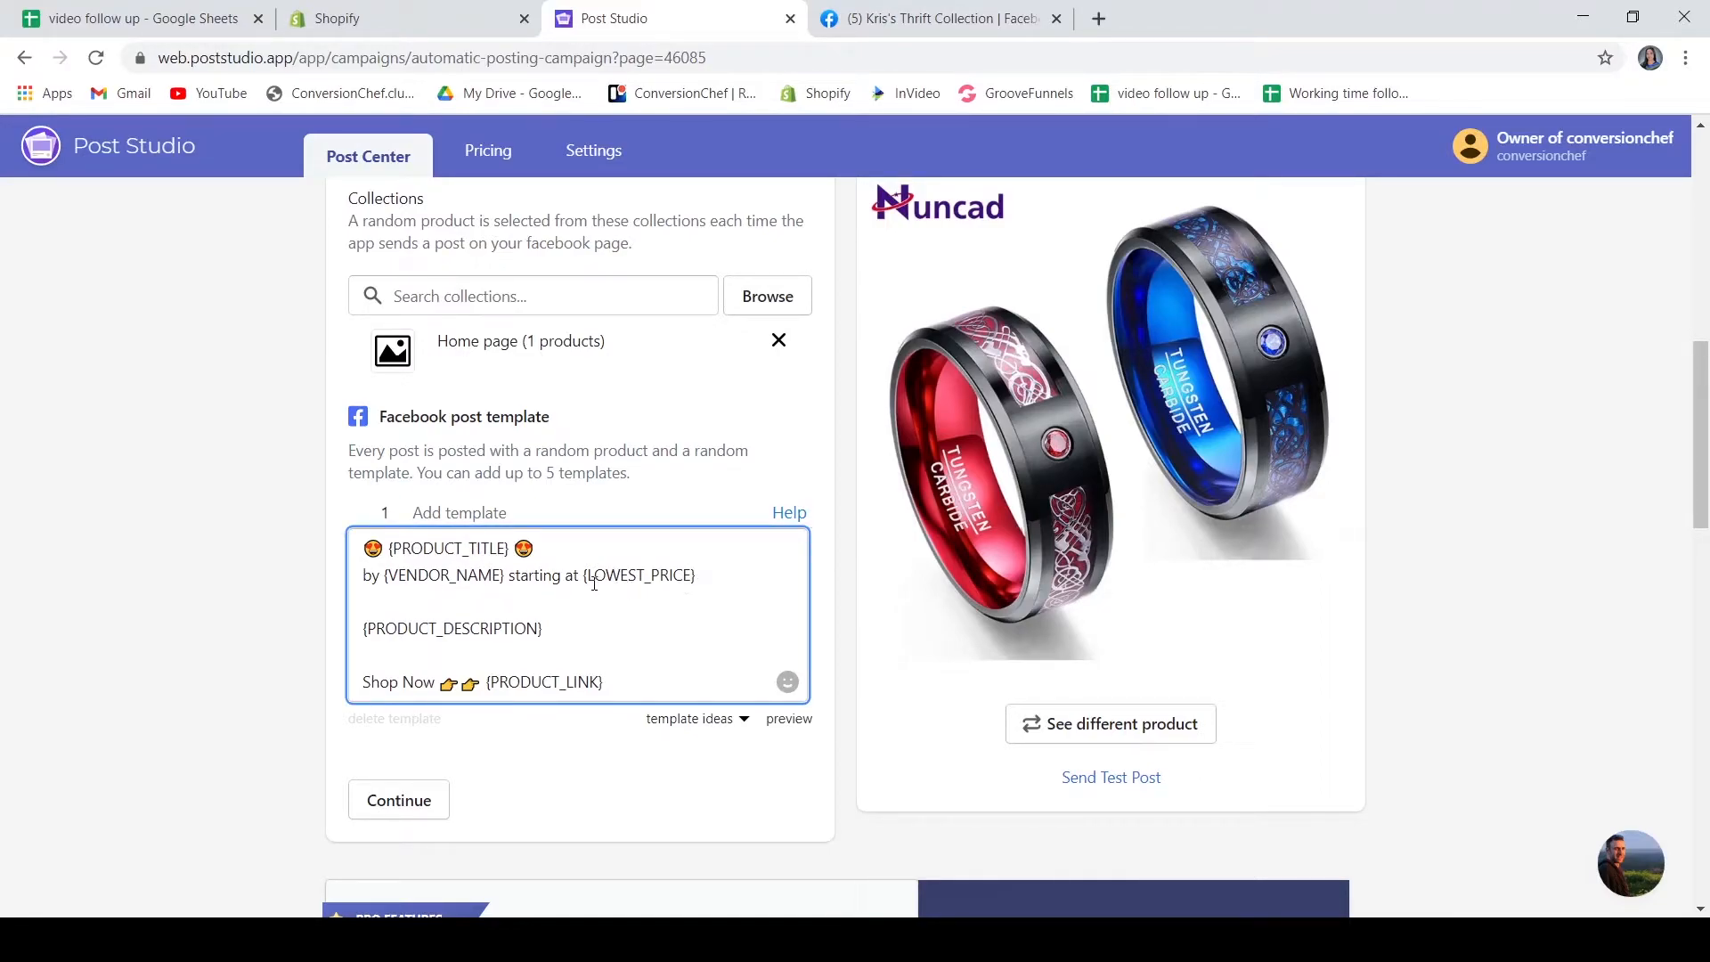
scroll(639, 623, "down", 2)
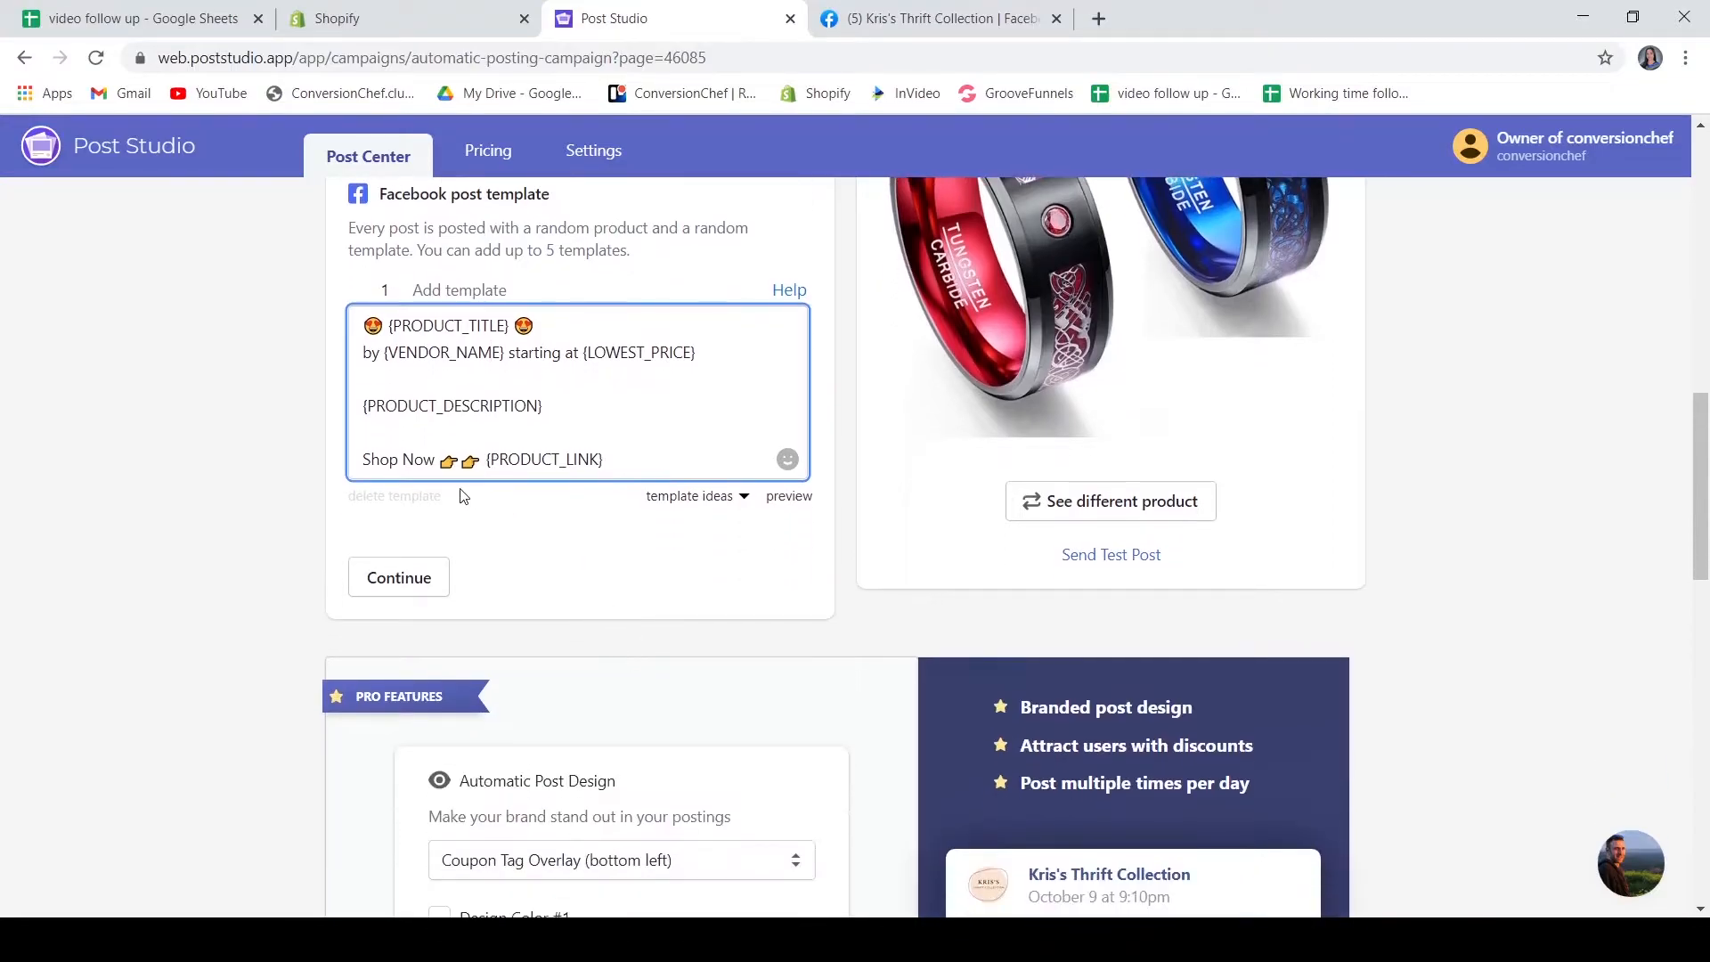
scroll(673, 623, "down", 1)
scroll(672, 620, "up", 3)
scroll(677, 621, "up", 3)
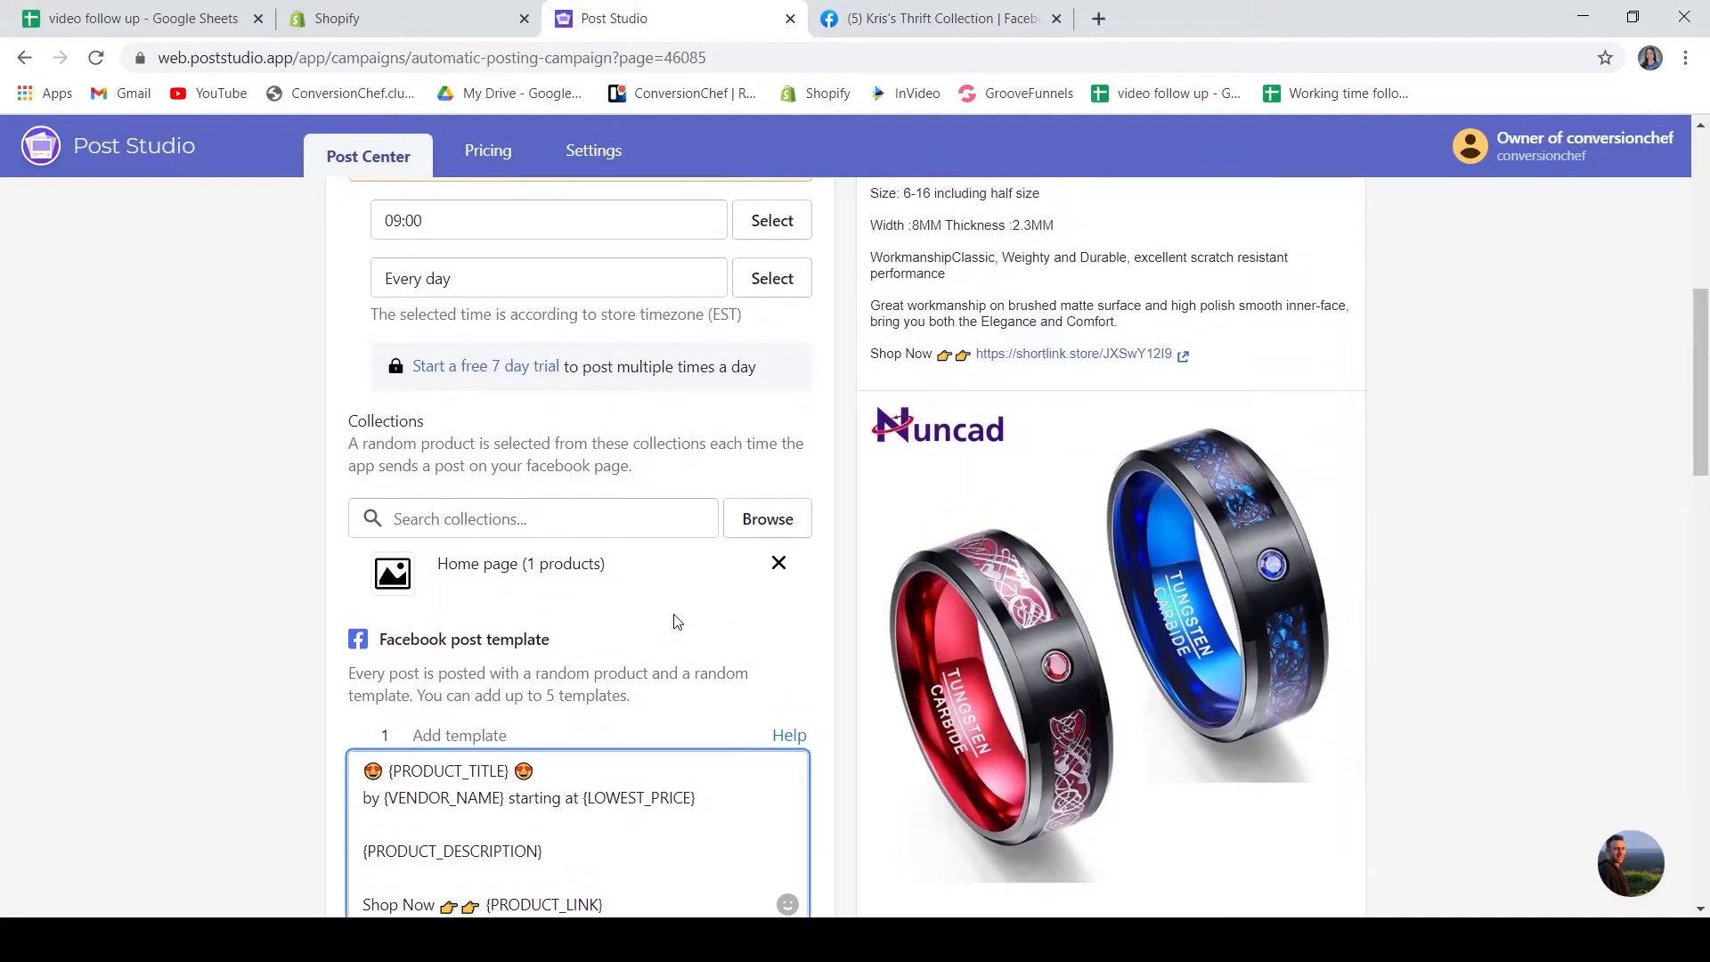
scroll(677, 620, "up", 6)
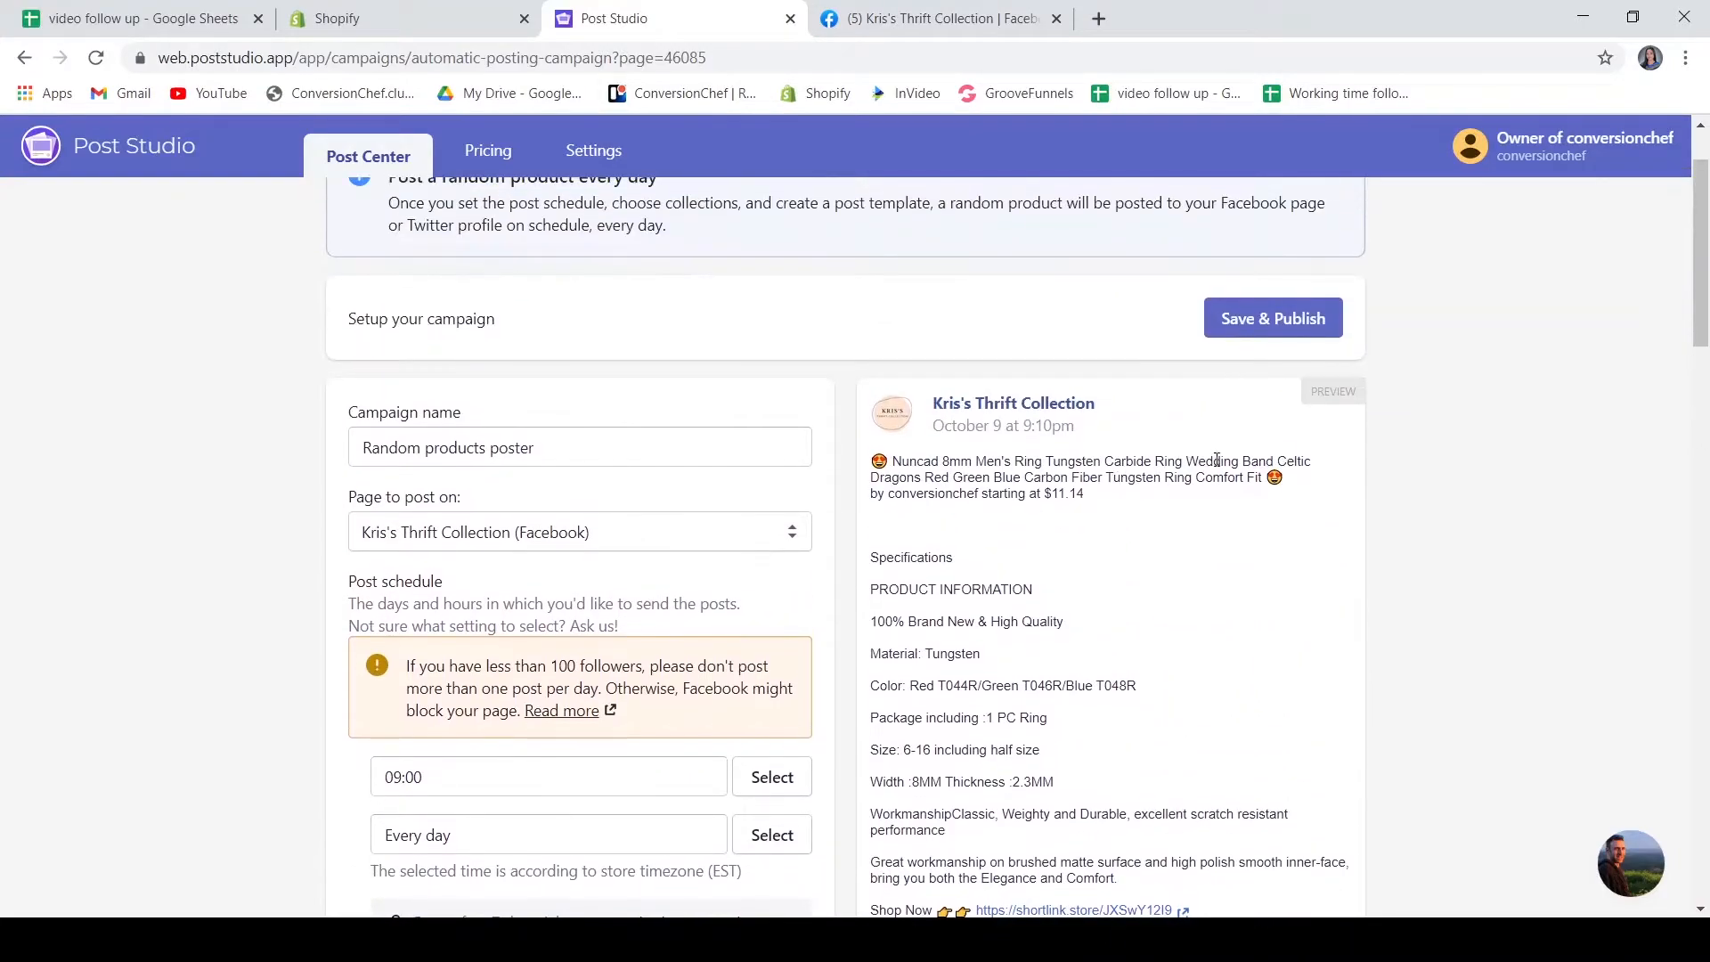
left_click(1317, 315)
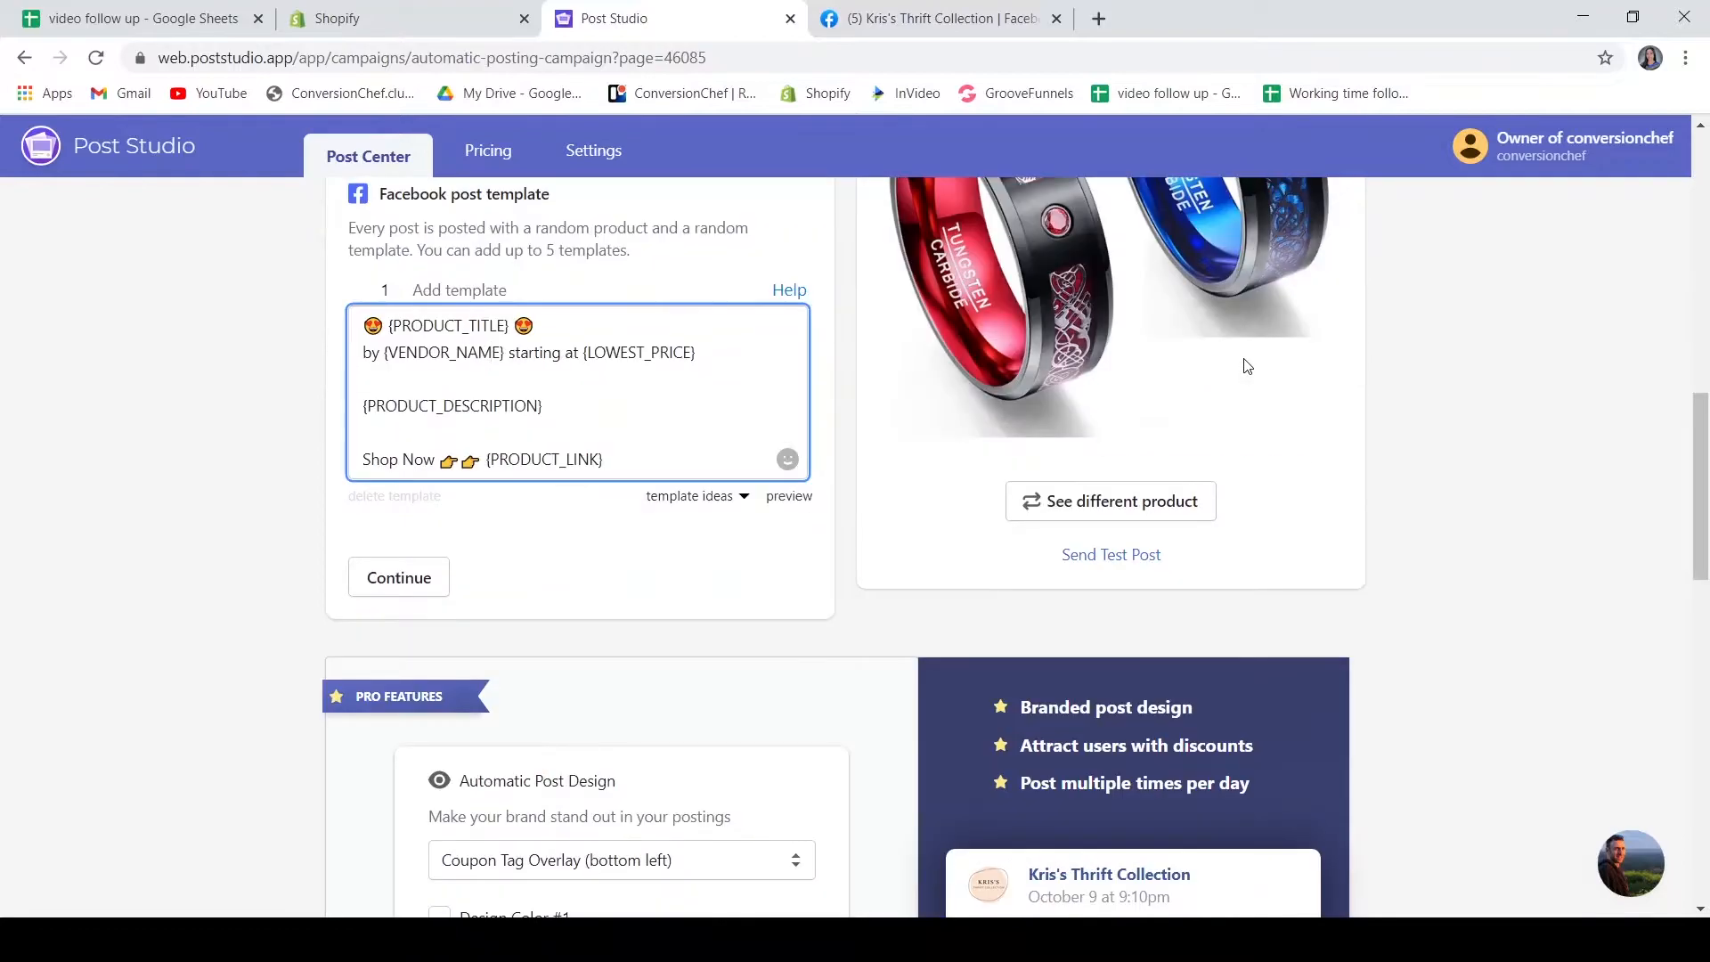
Send a test post from the campaign and switch to the store's Facebook page tab
left_click(1126, 559)
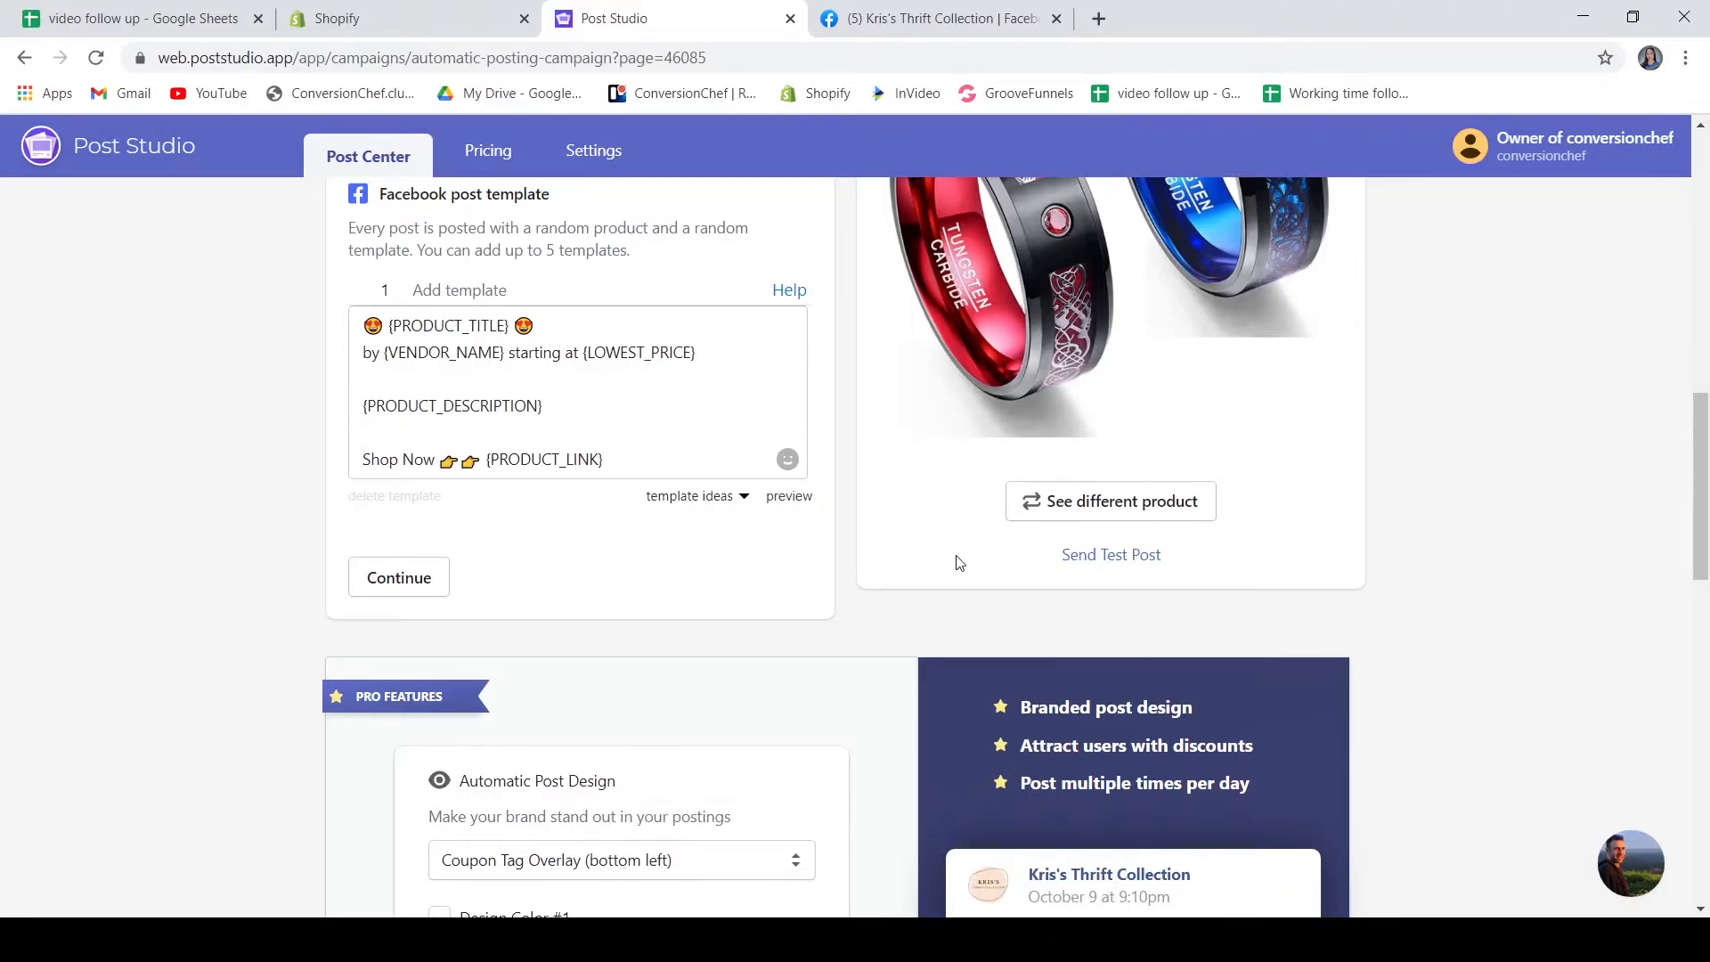
left_click(890, 18)
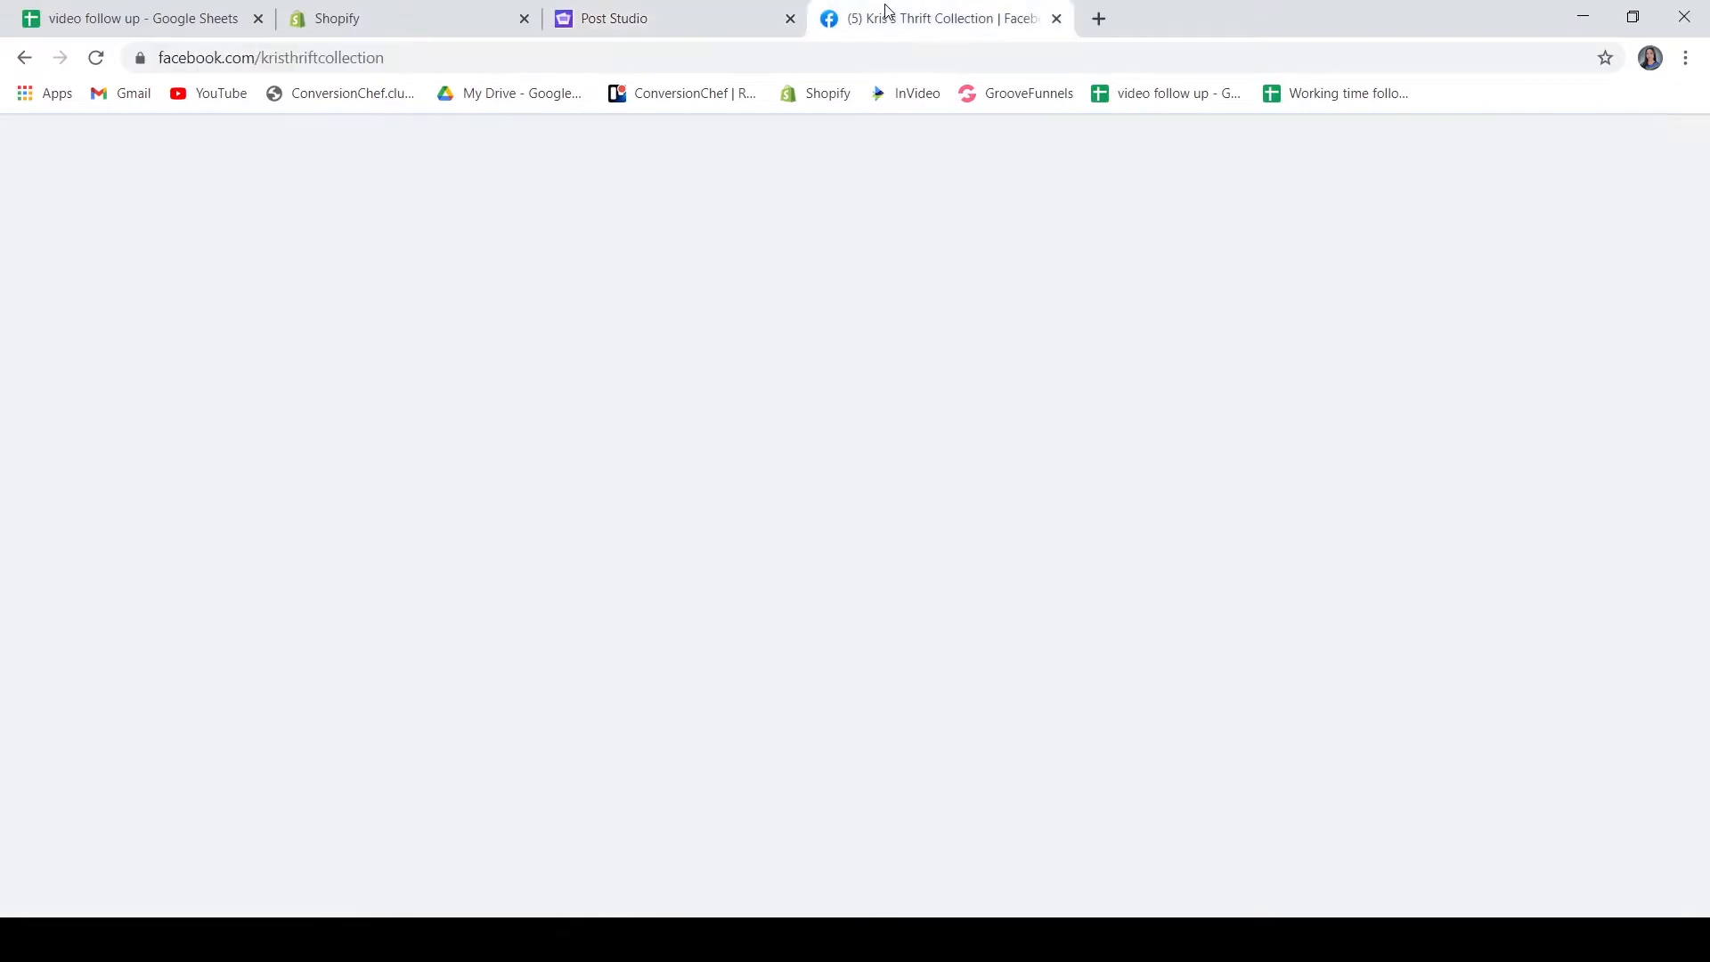
Reload the Facebook page and examine the published test post's full text and image
scroll(1223, 545, "up", 8)
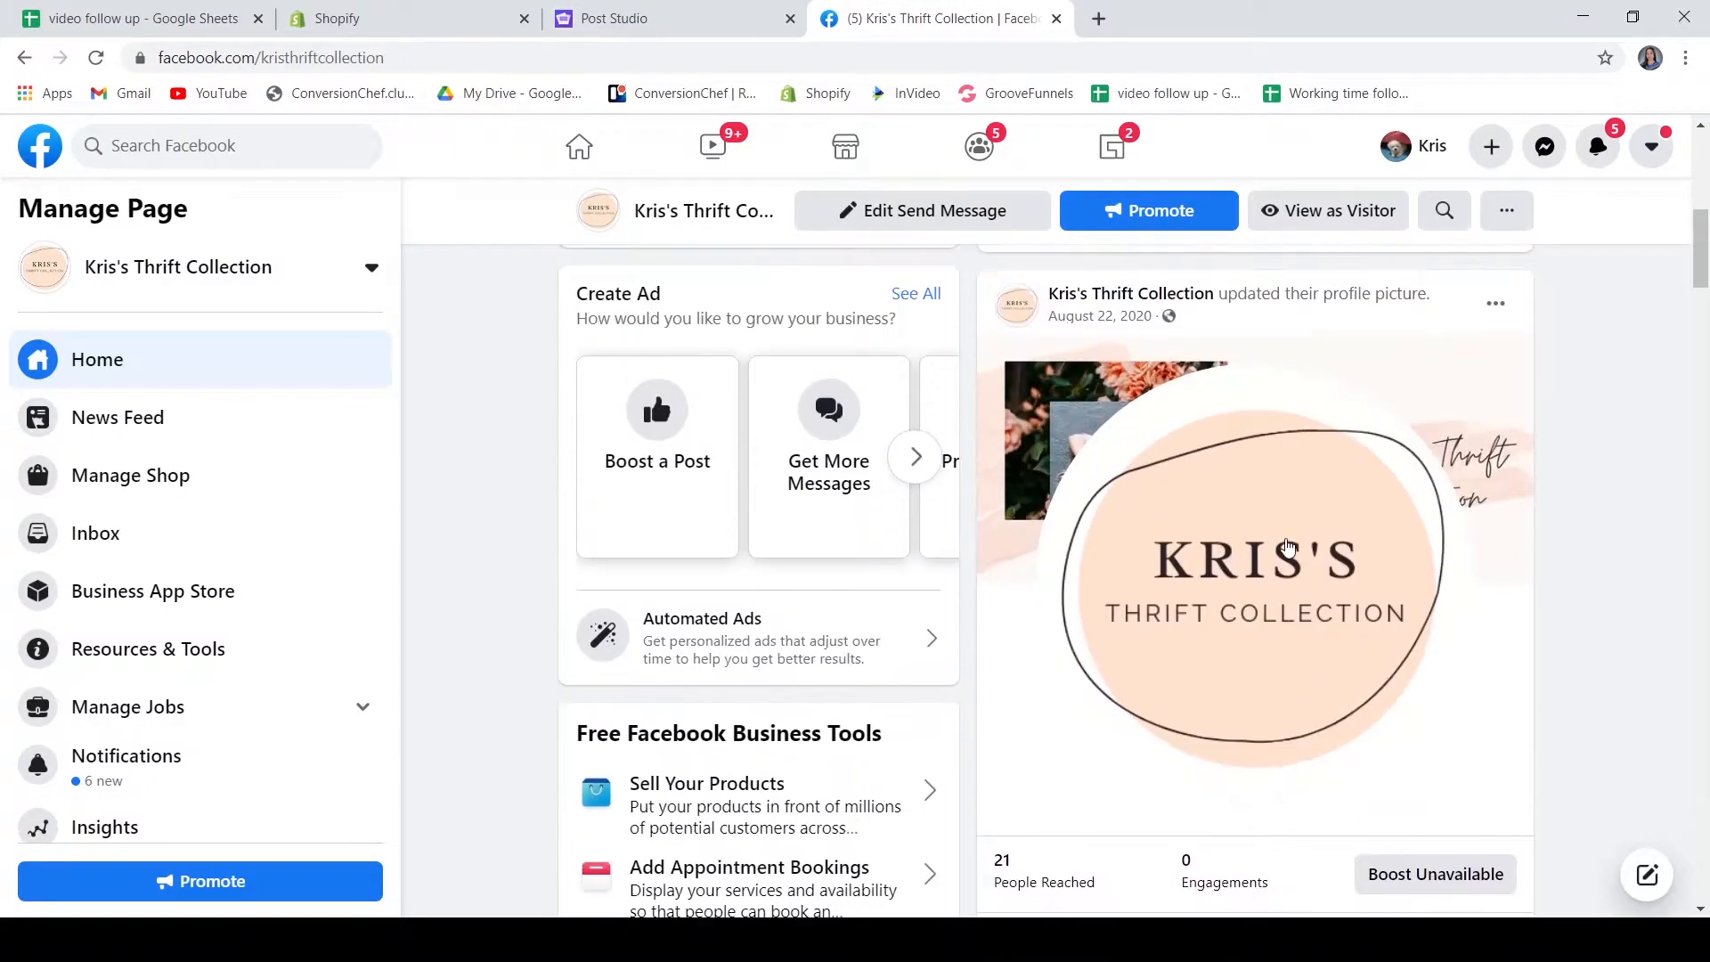
left_click(95, 57)
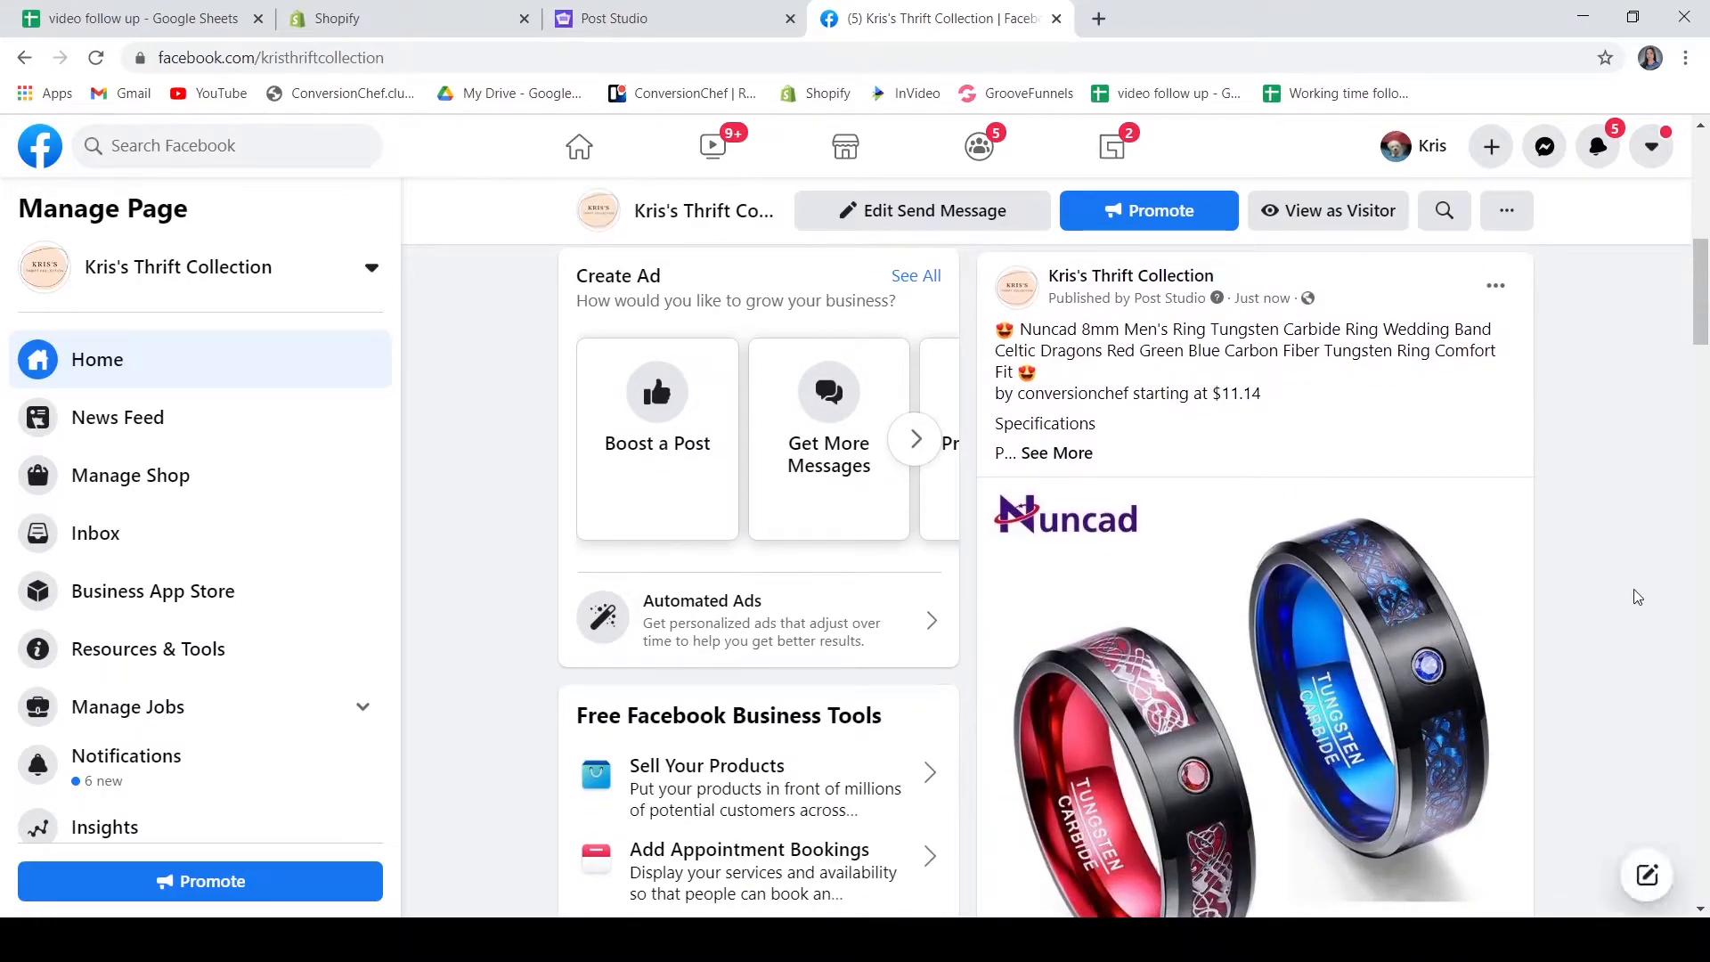
left_click(1047, 454)
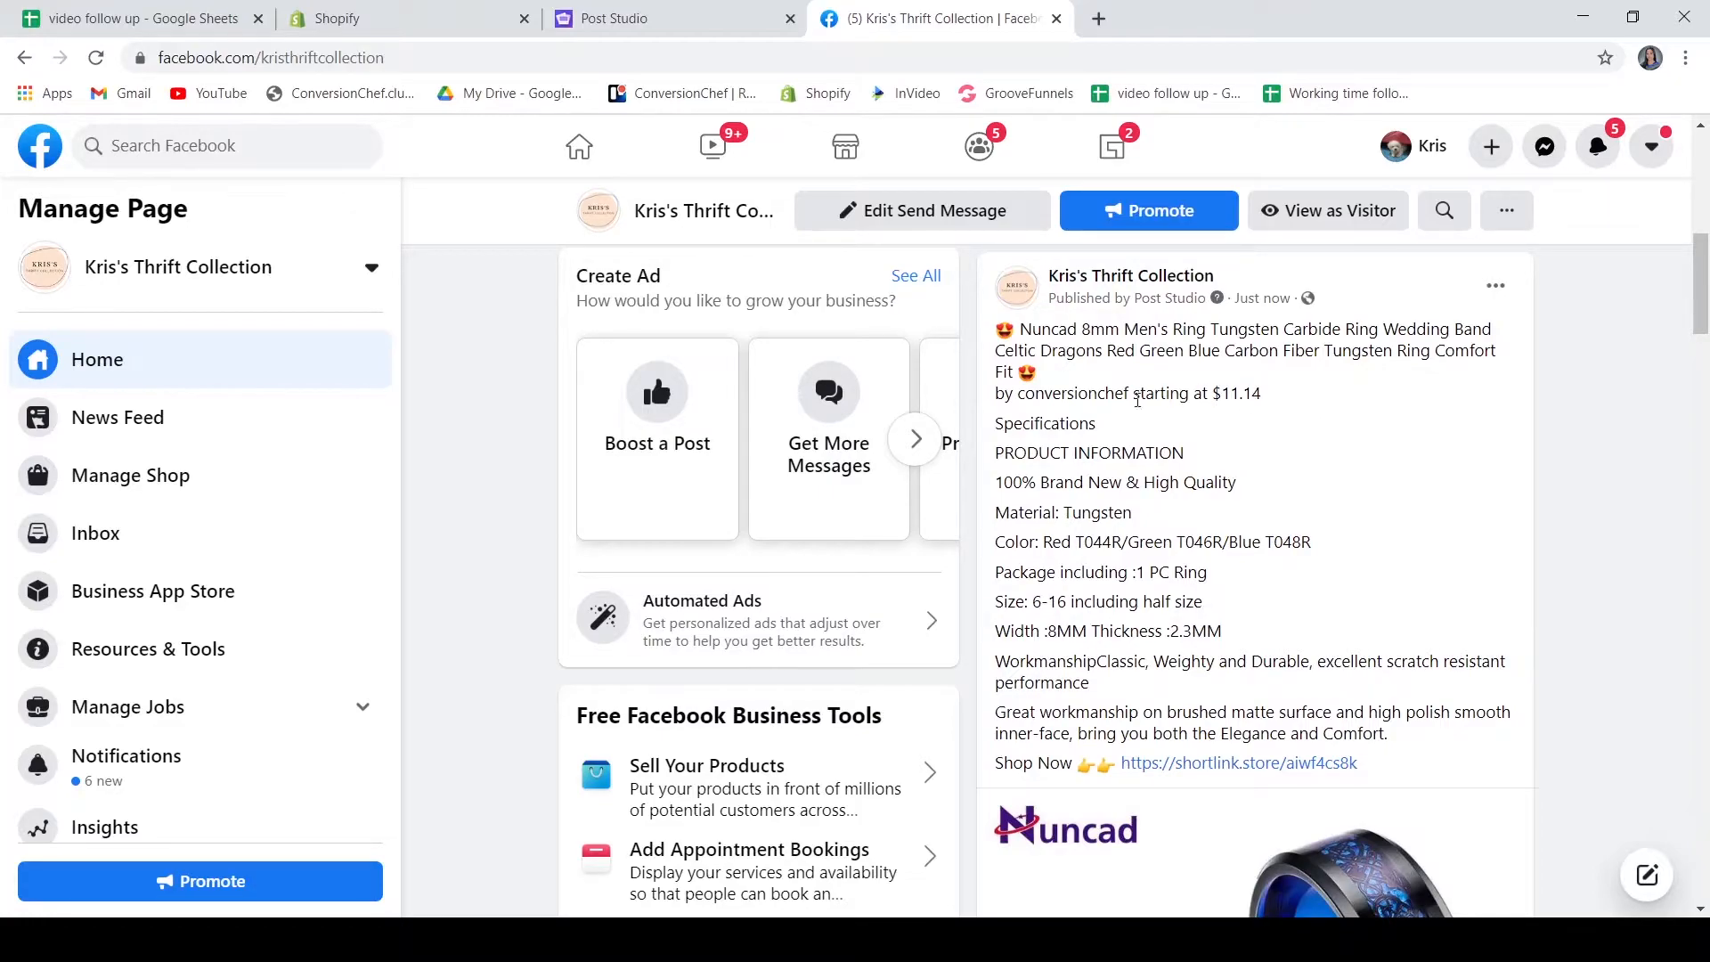
left_click_drag(1032, 332, 1285, 397)
left_click(1096, 377)
scroll(1039, 547, "down", 3)
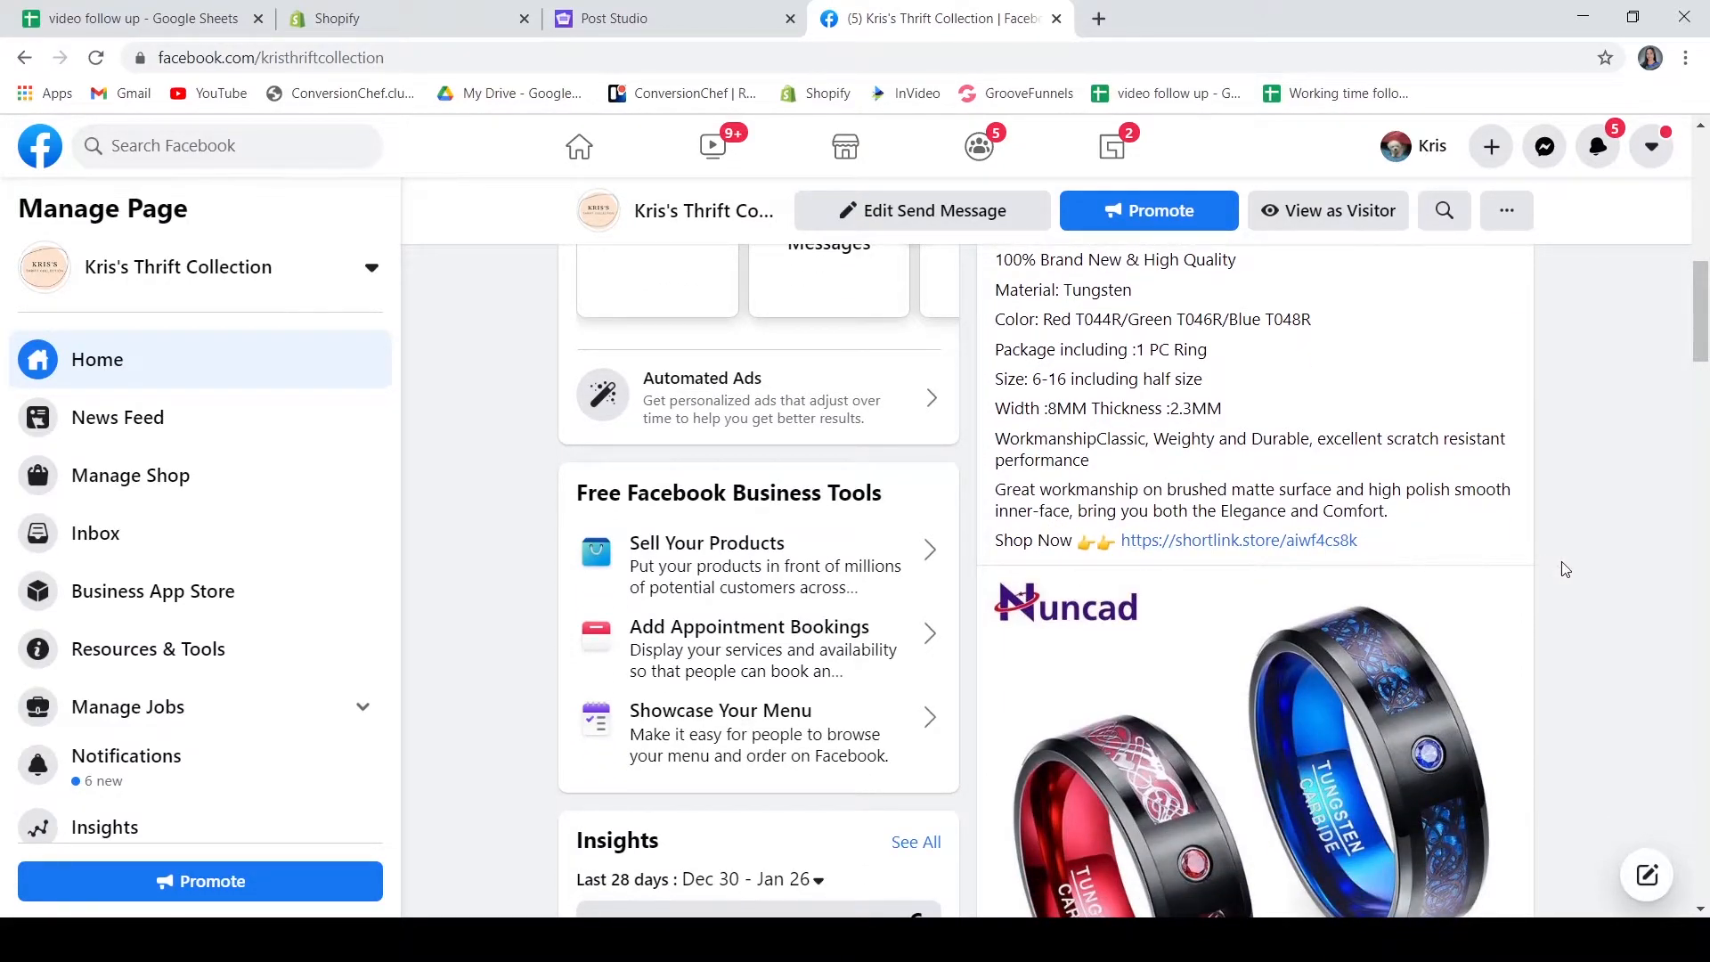
scroll(1559, 566, "down", 1)
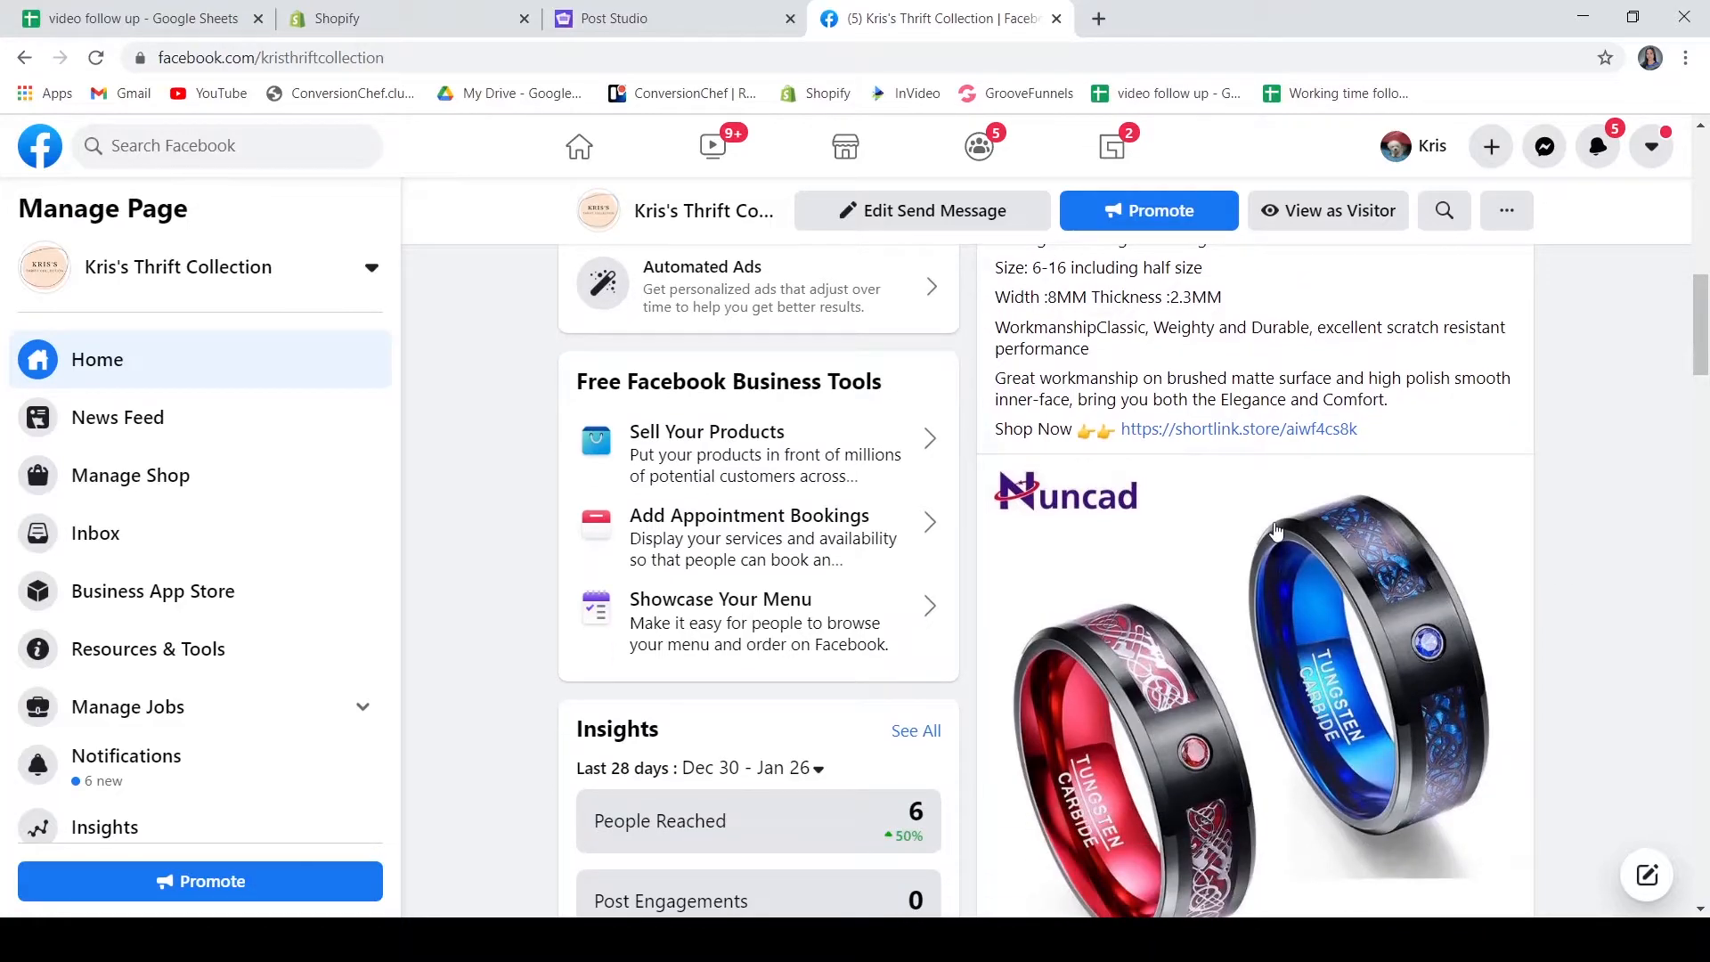
scroll(1407, 485, "down", 2)
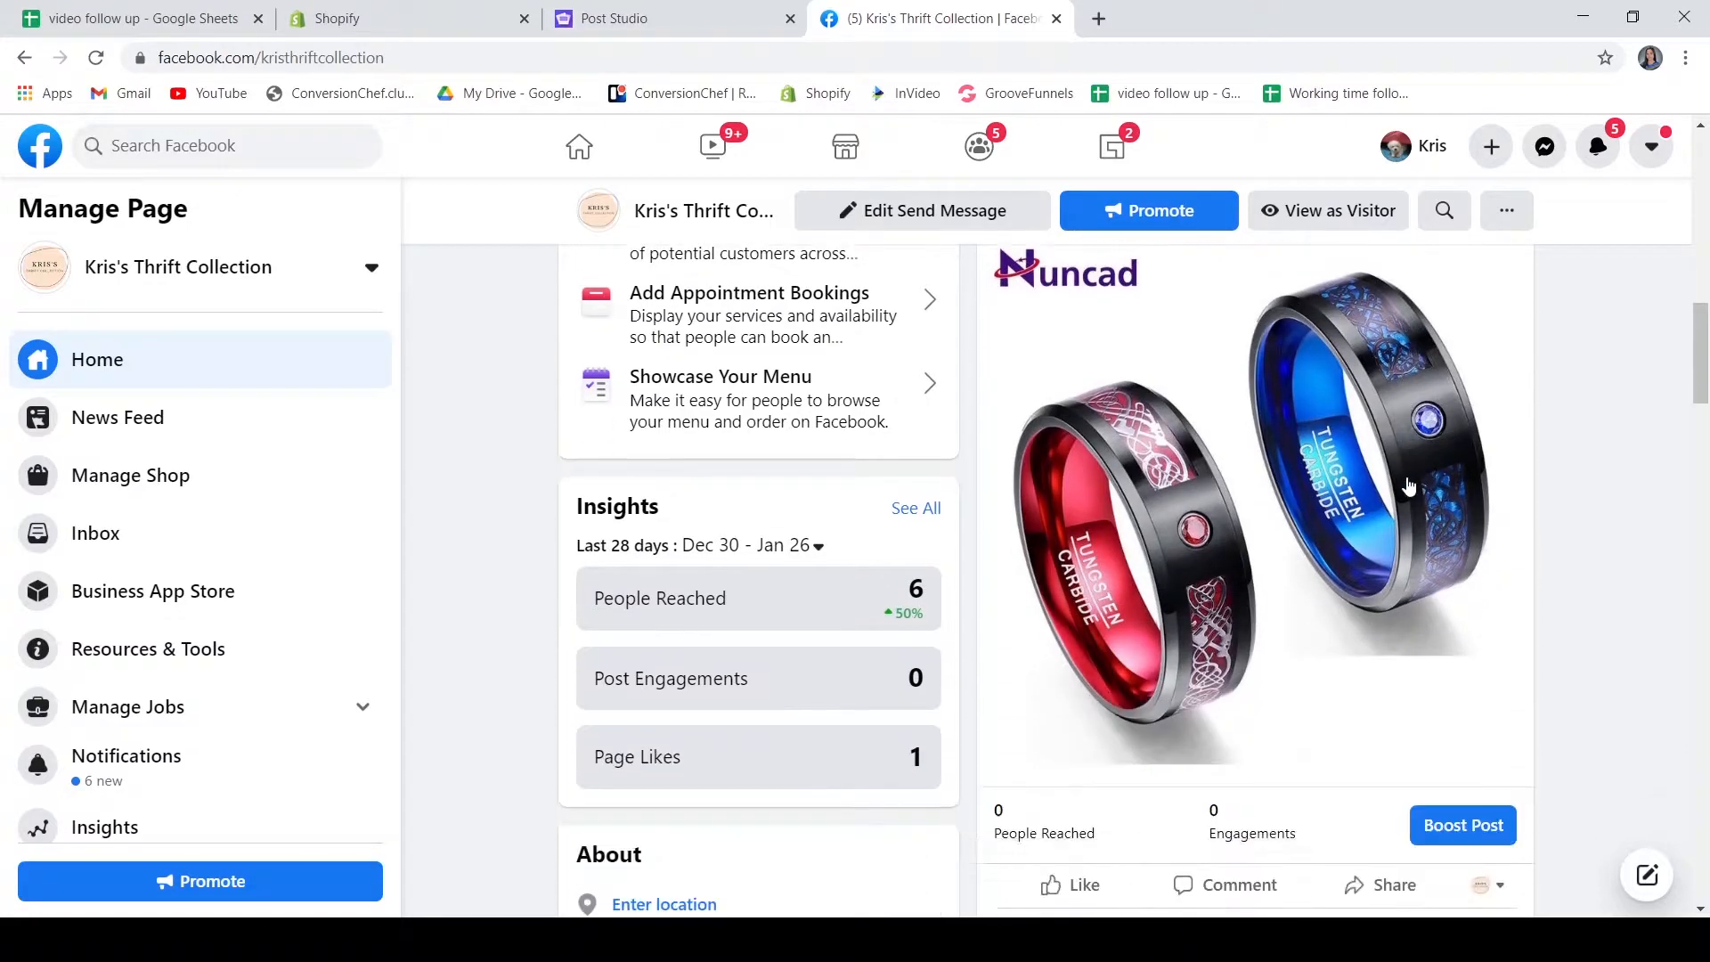
scroll(1388, 543, "up", 2)
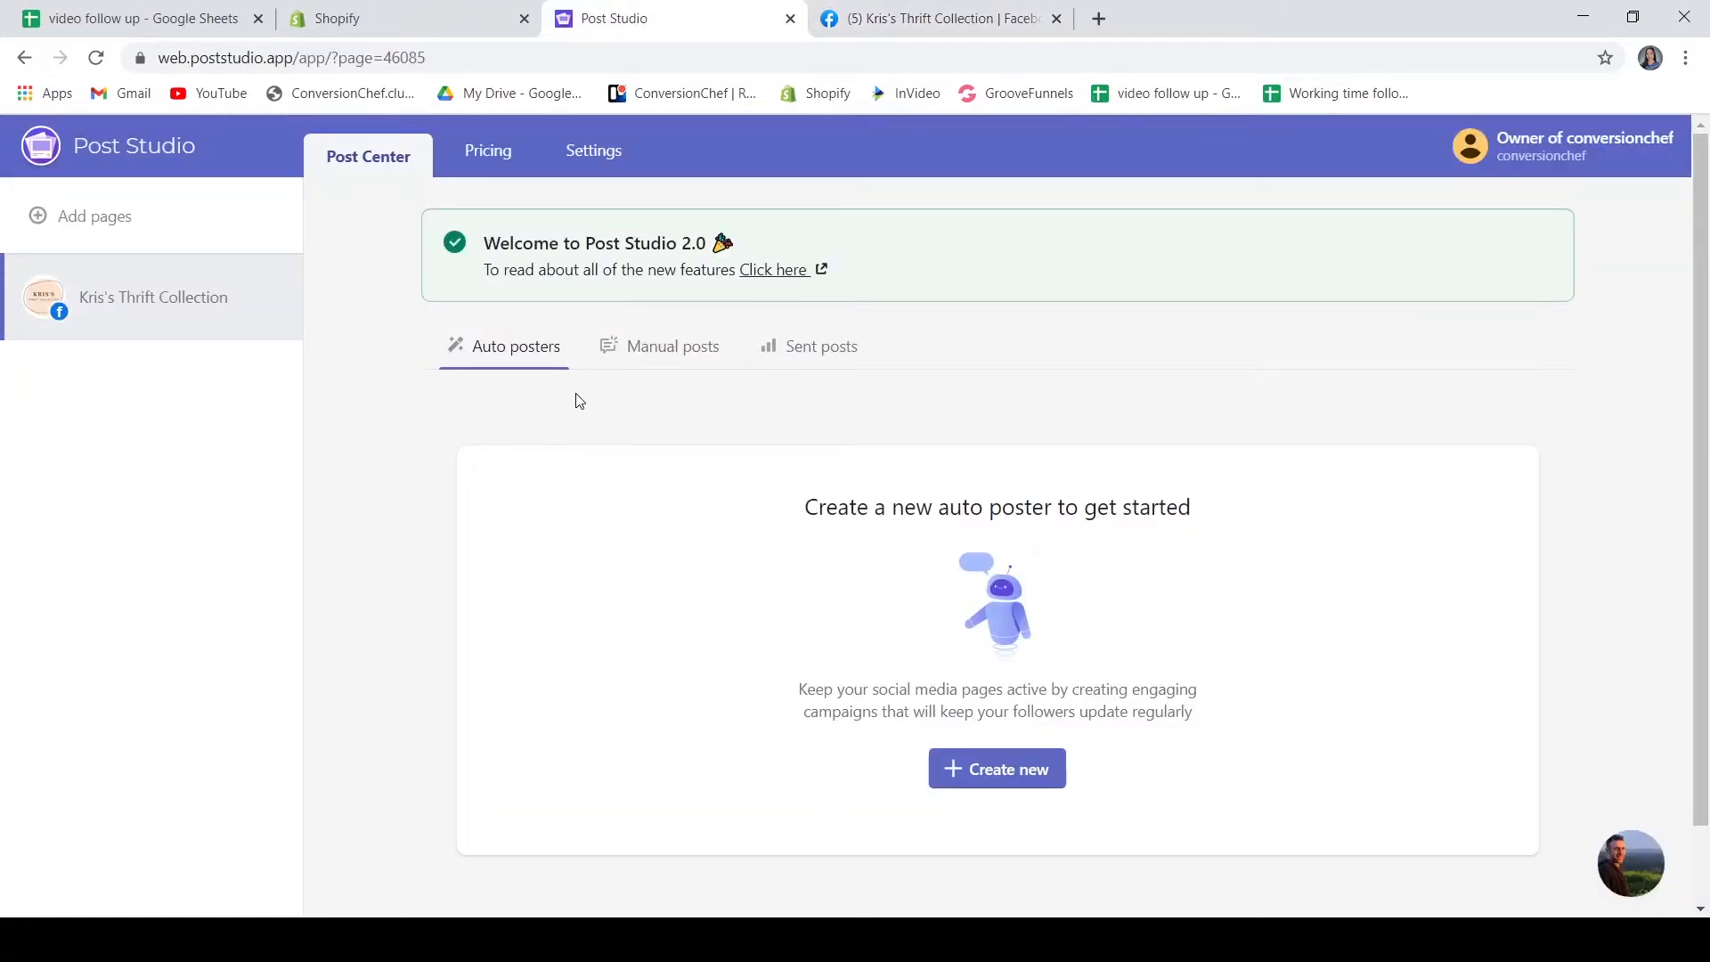
Start a new manual Text/Image post
left_click(668, 346)
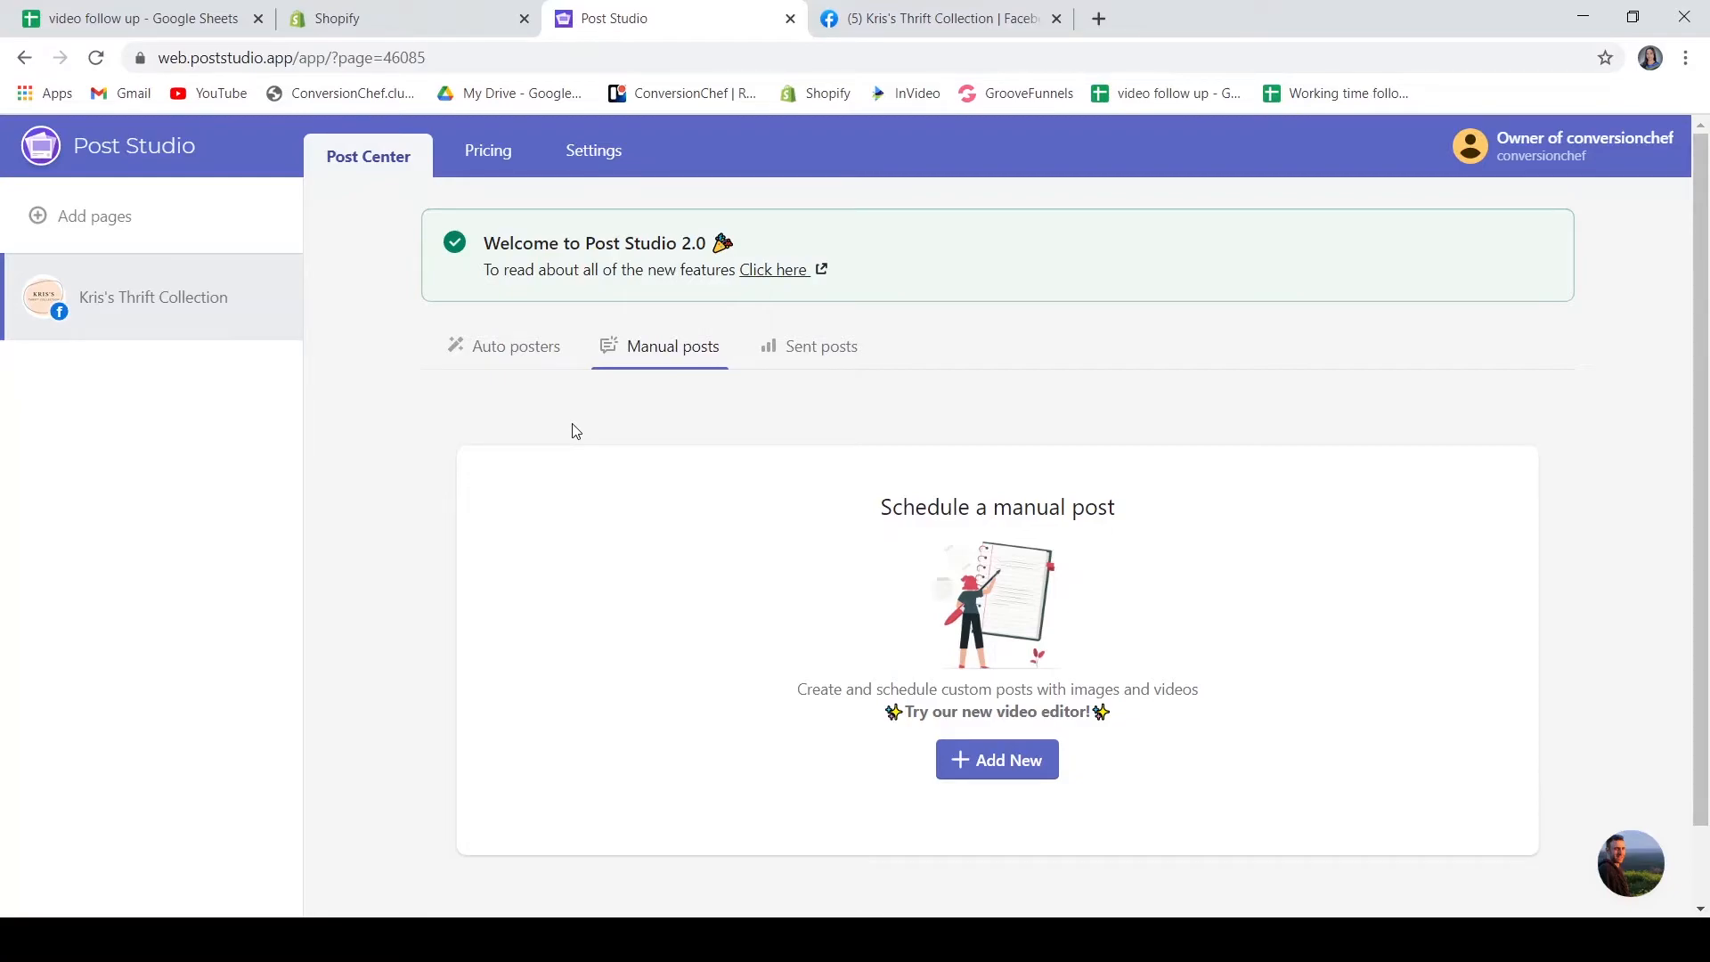
left_click(1004, 766)
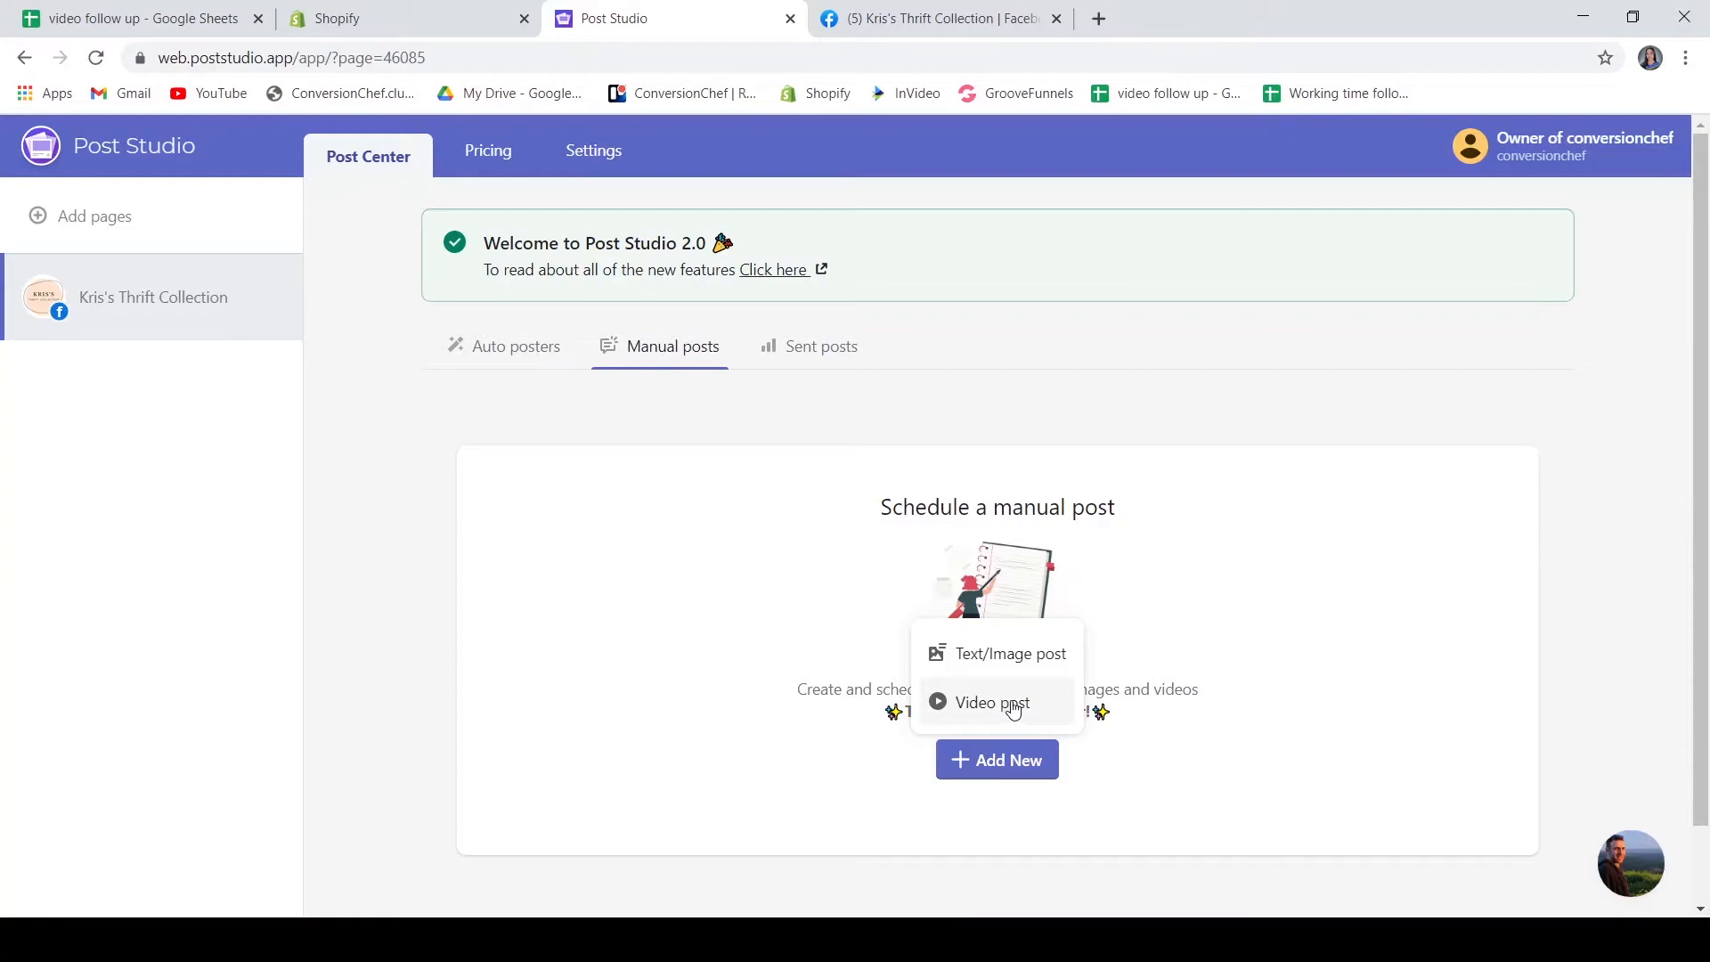
left_click(1003, 651)
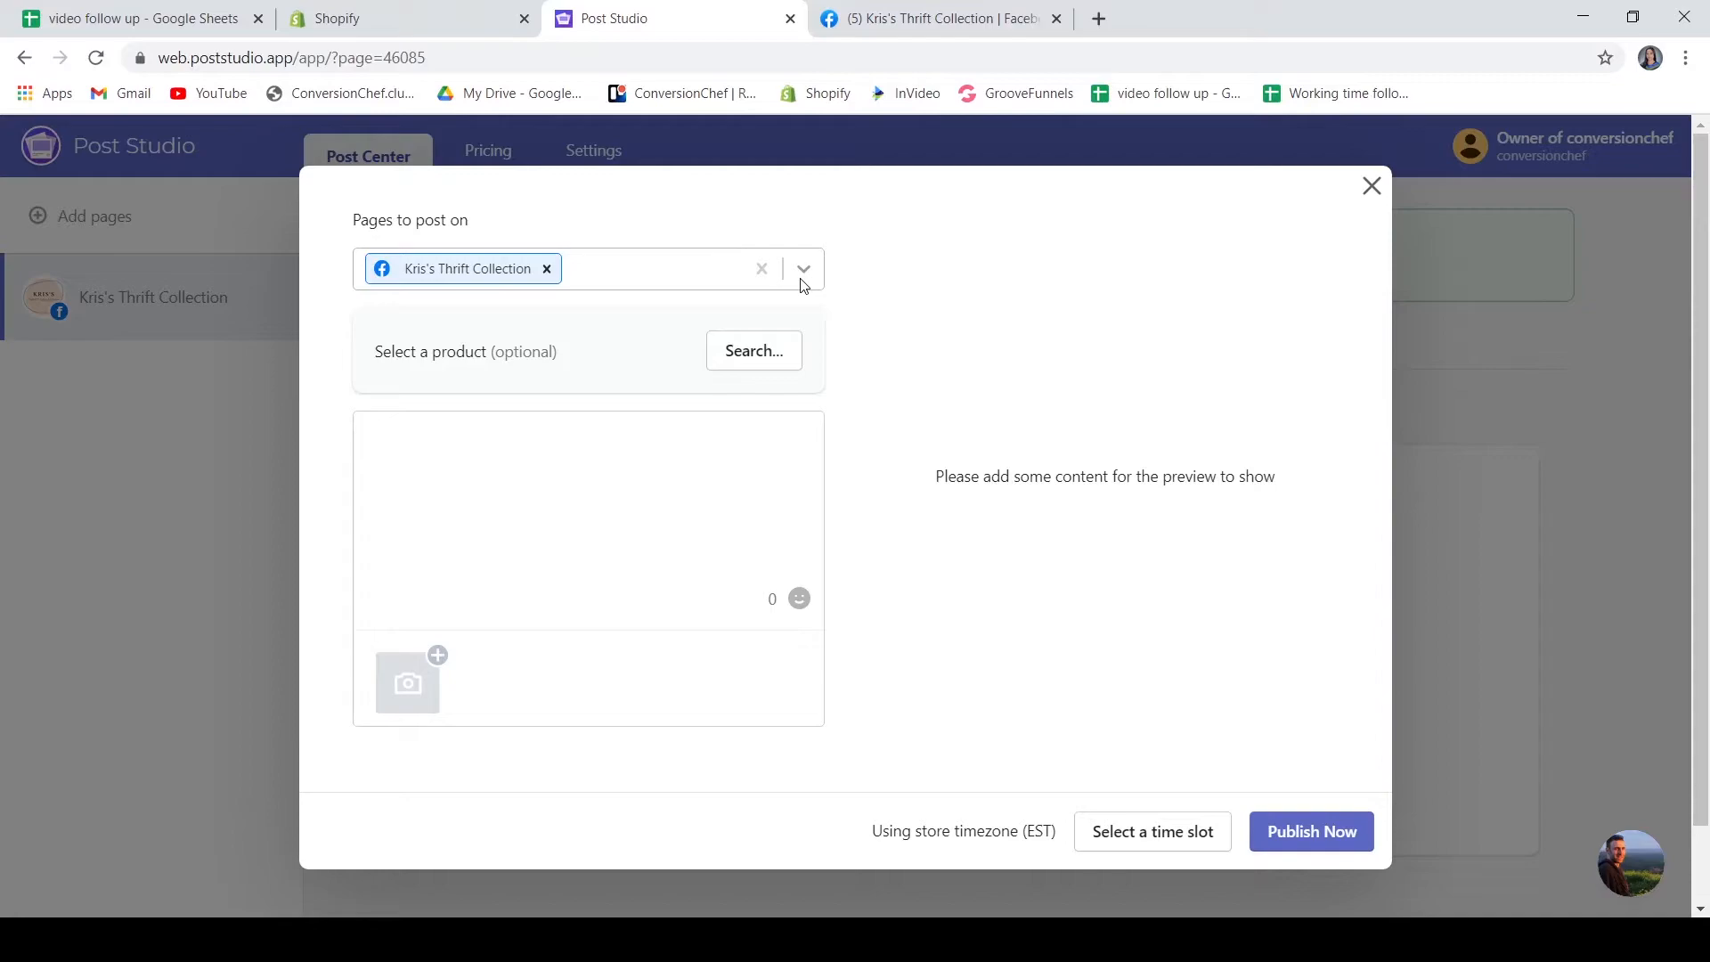
Attach the Tropical Plants Palm Leaf cushion cover product to the manual post
left_click(746, 361)
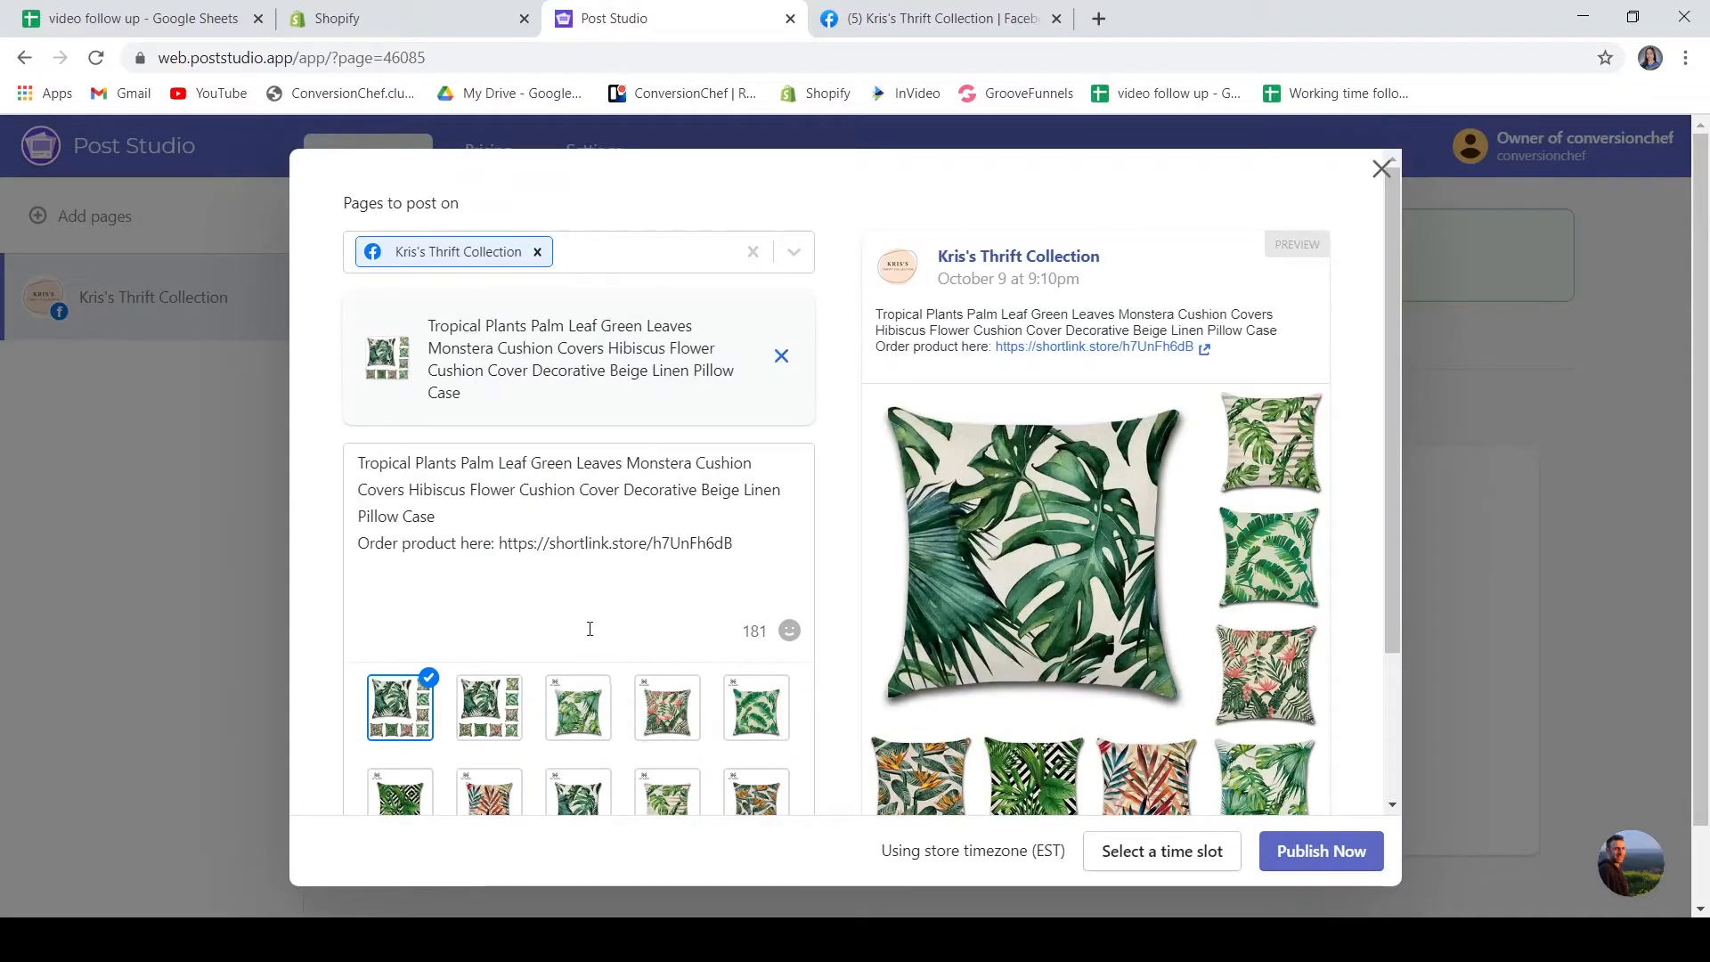
scroll(583, 637, "down", 2)
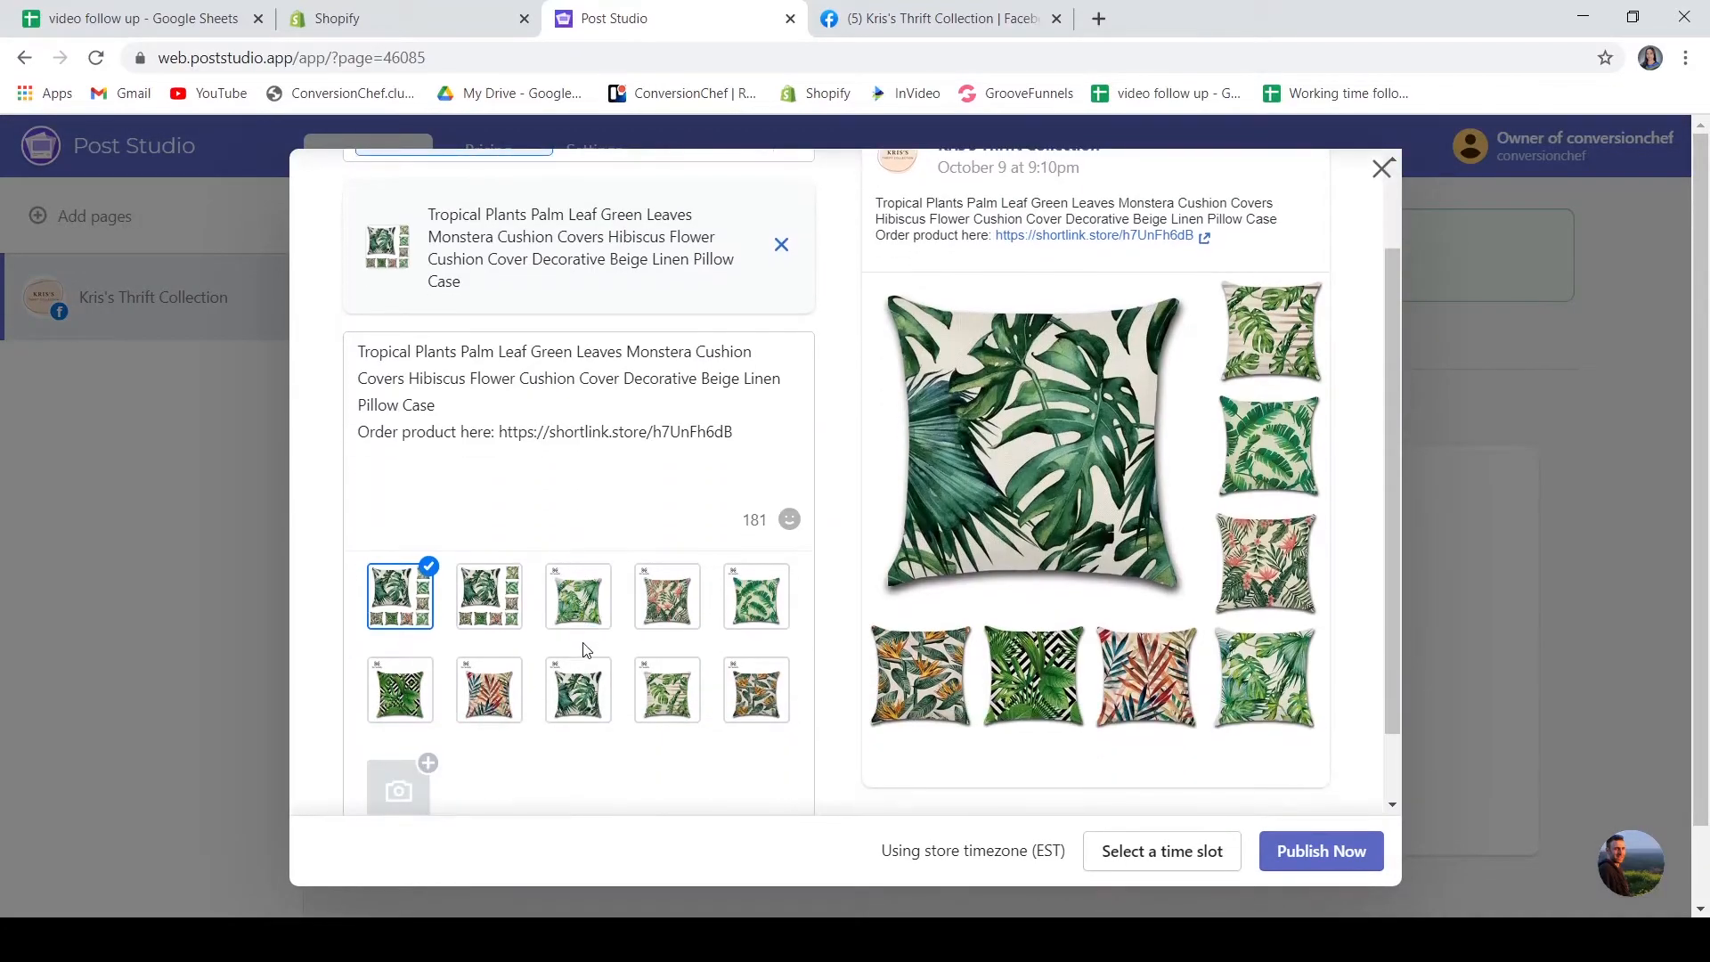
scroll(592, 677, "down", 1)
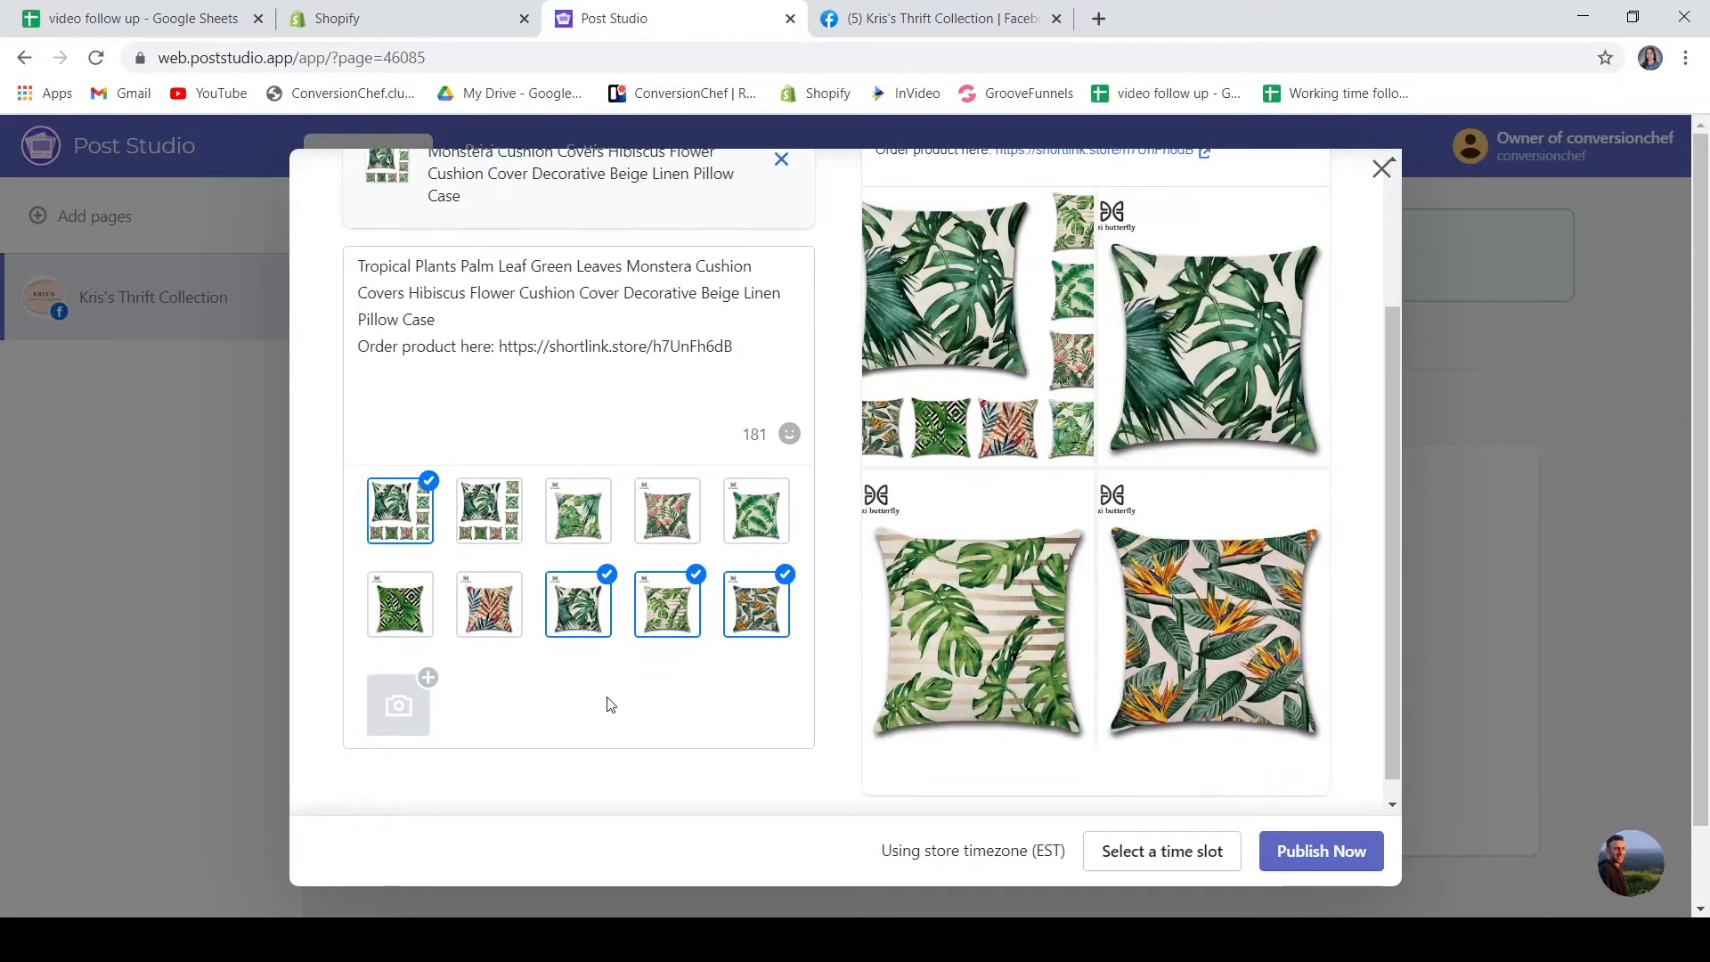
scroll(626, 636, "up", 3)
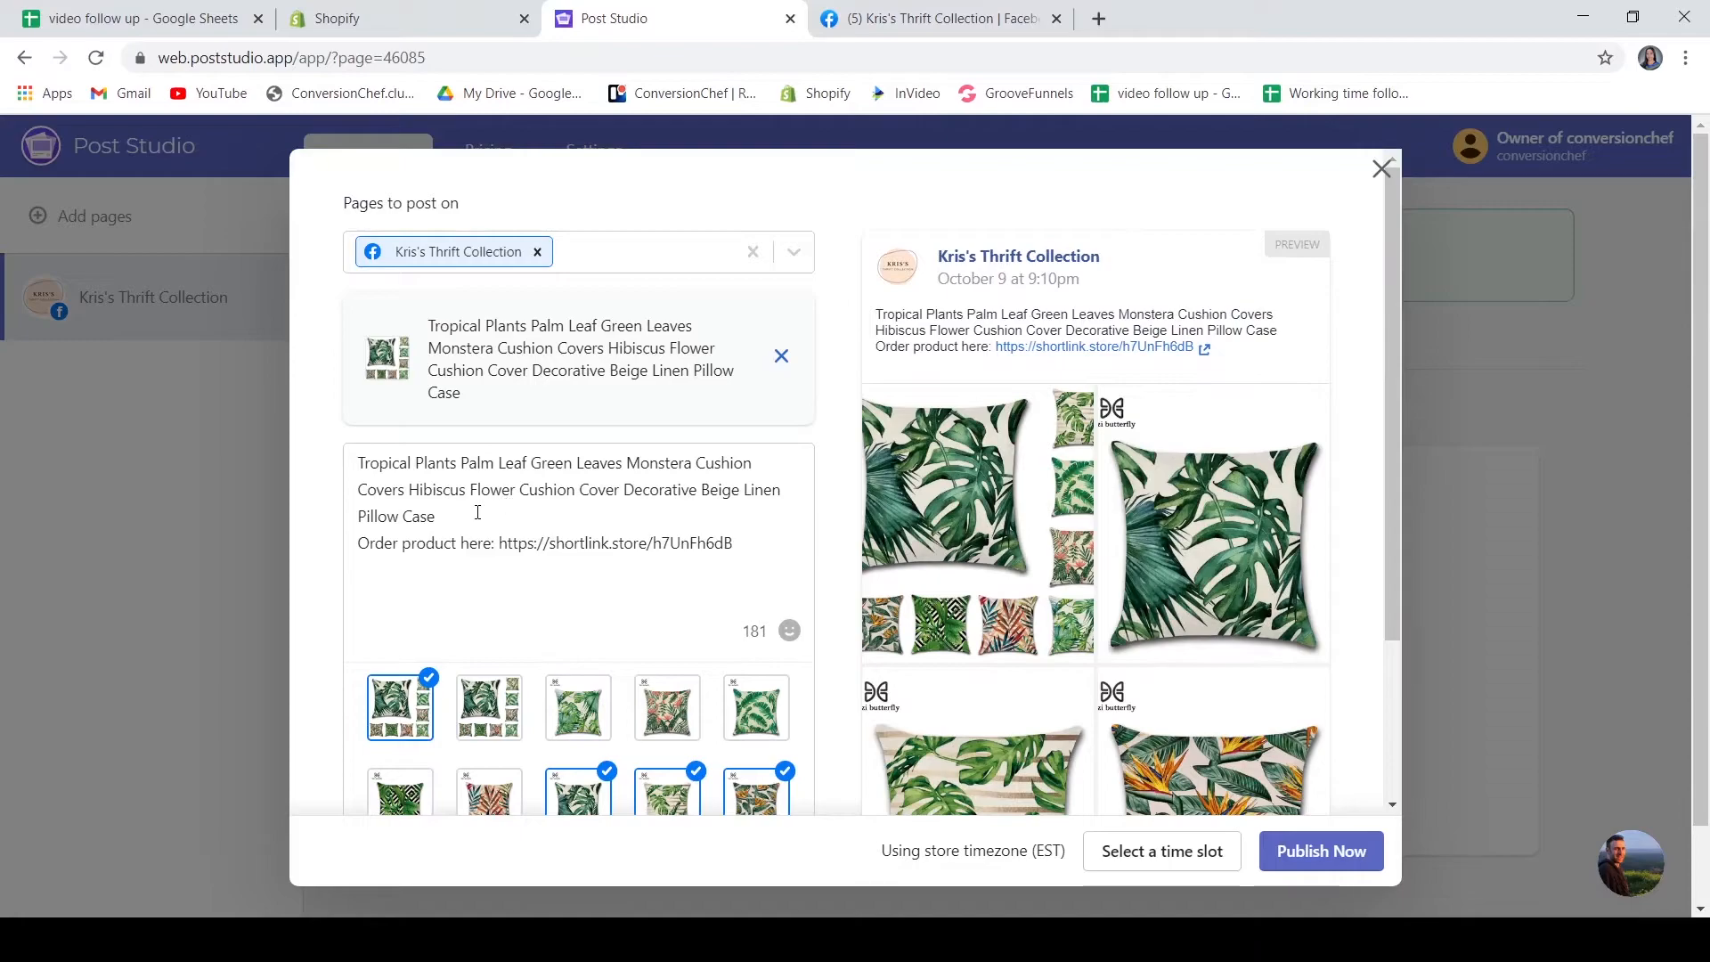
Select the product title line in the manual post's caption text
left_click_drag(441, 516, 357, 466)
left_click(420, 463)
left_click(367, 462)
left_click(448, 518)
left_click_drag(448, 519, 357, 462)
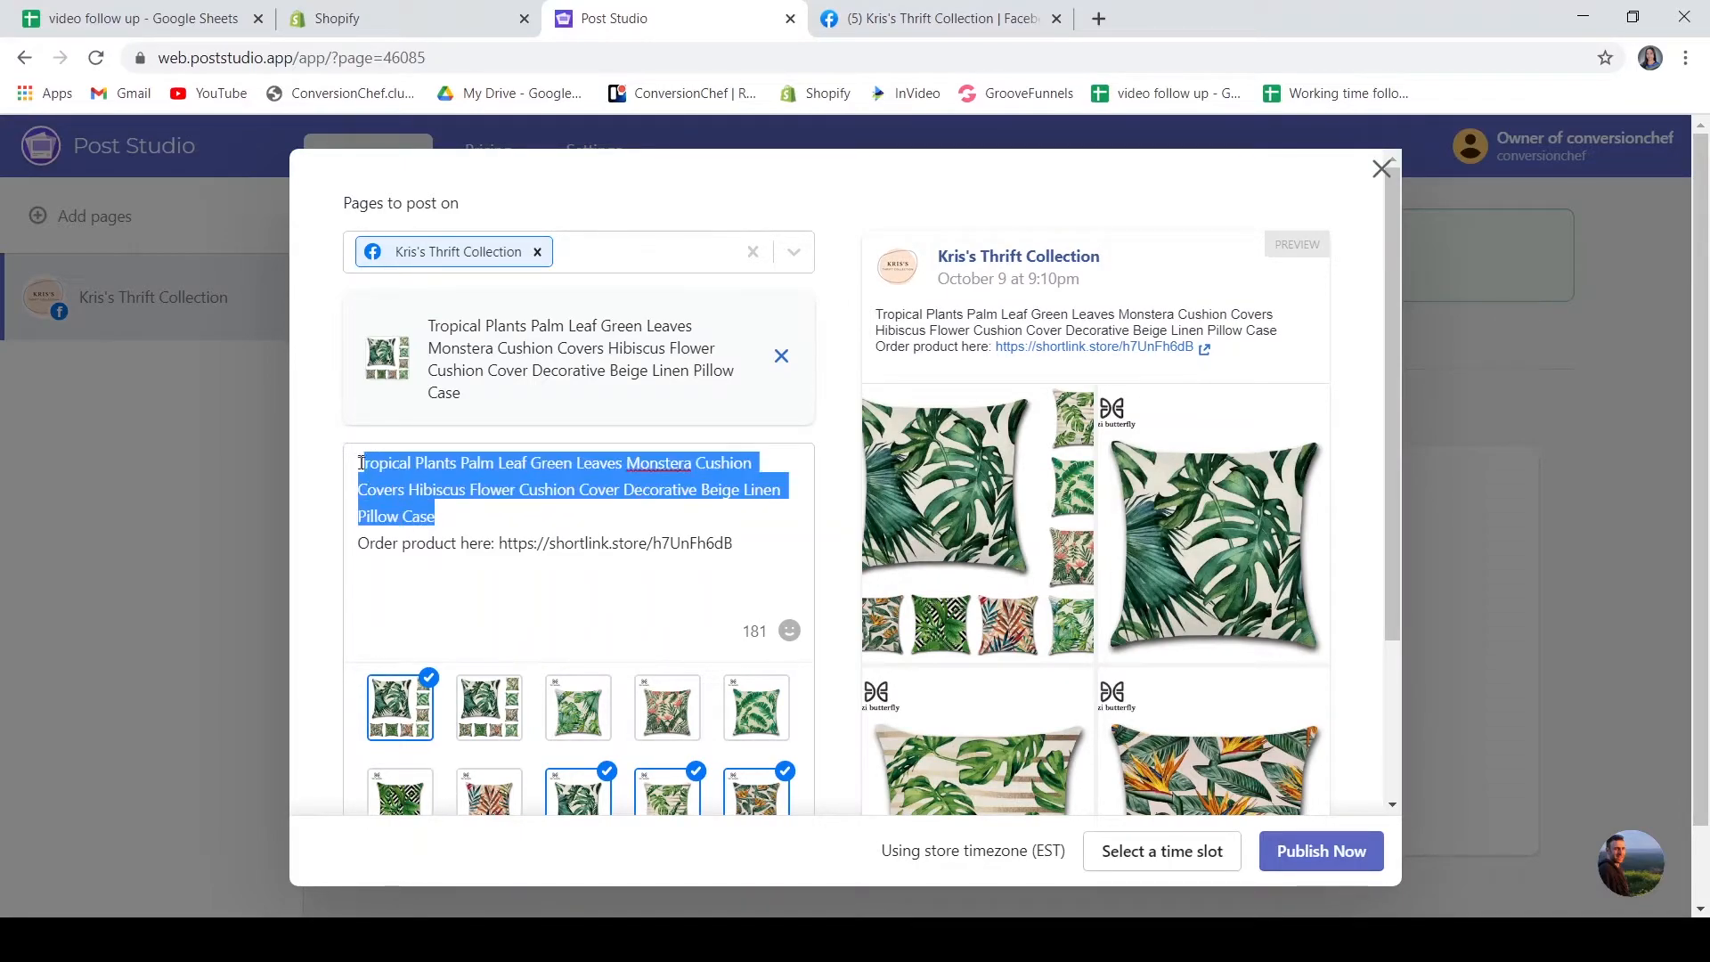
left_click(445, 518)
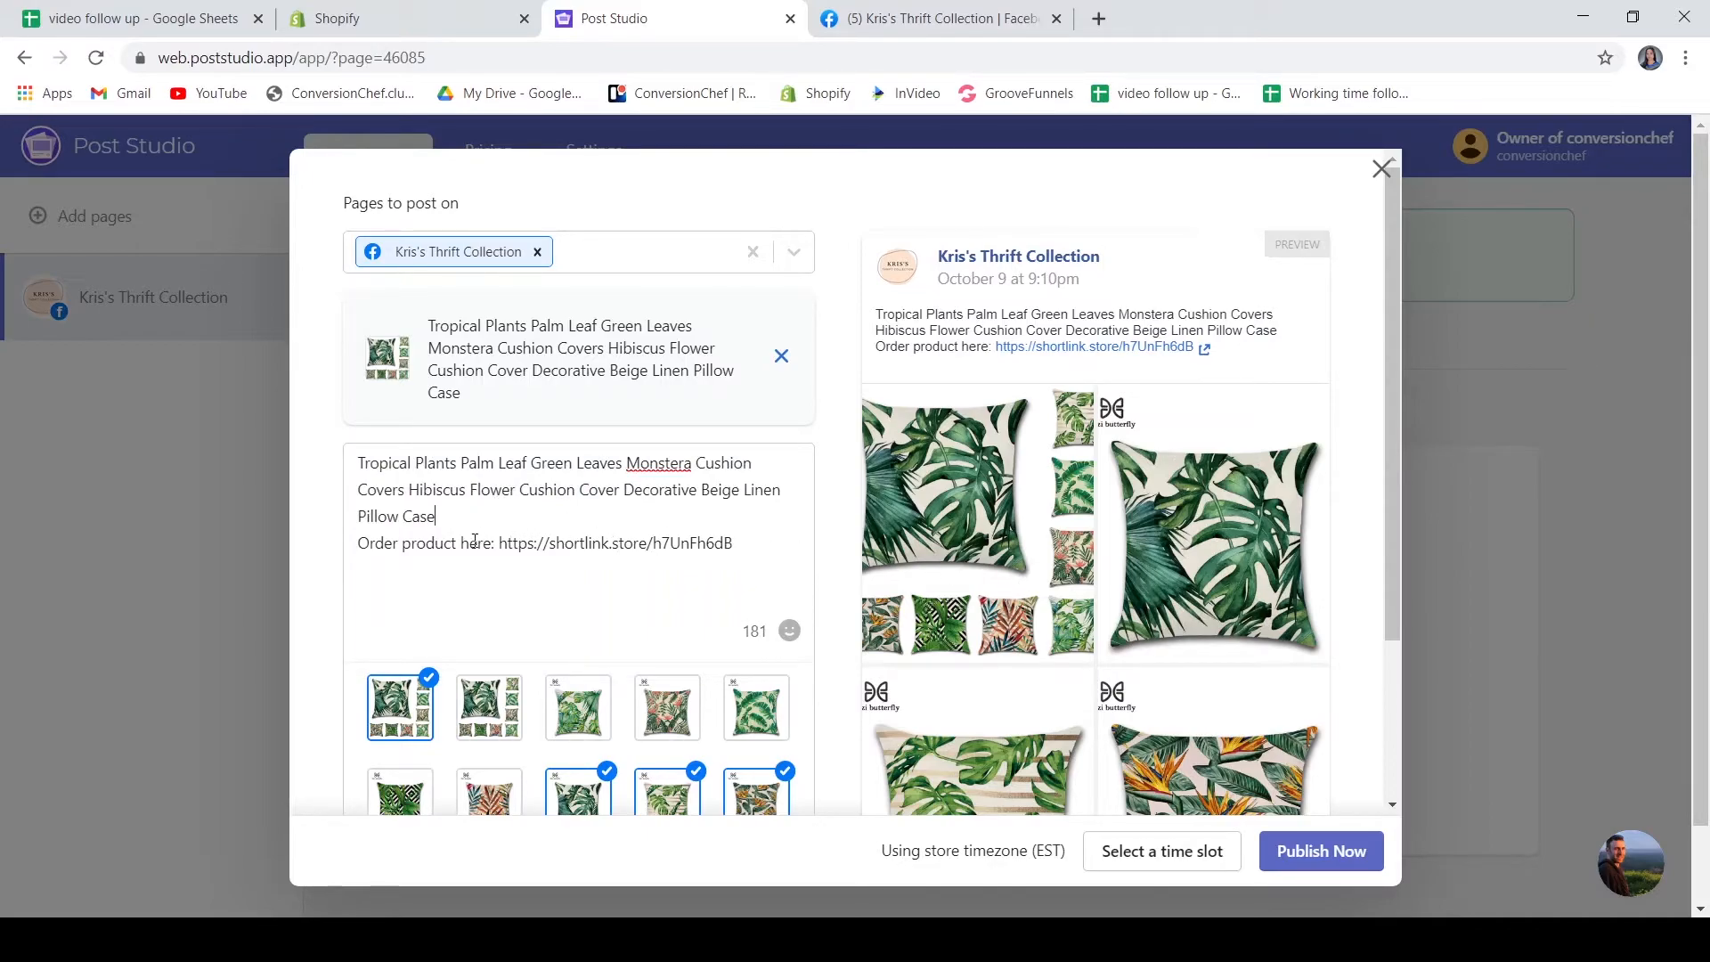
Schedule the manual post for February 1, 2021 at 20:00
scroll(1112, 426, "down", 3)
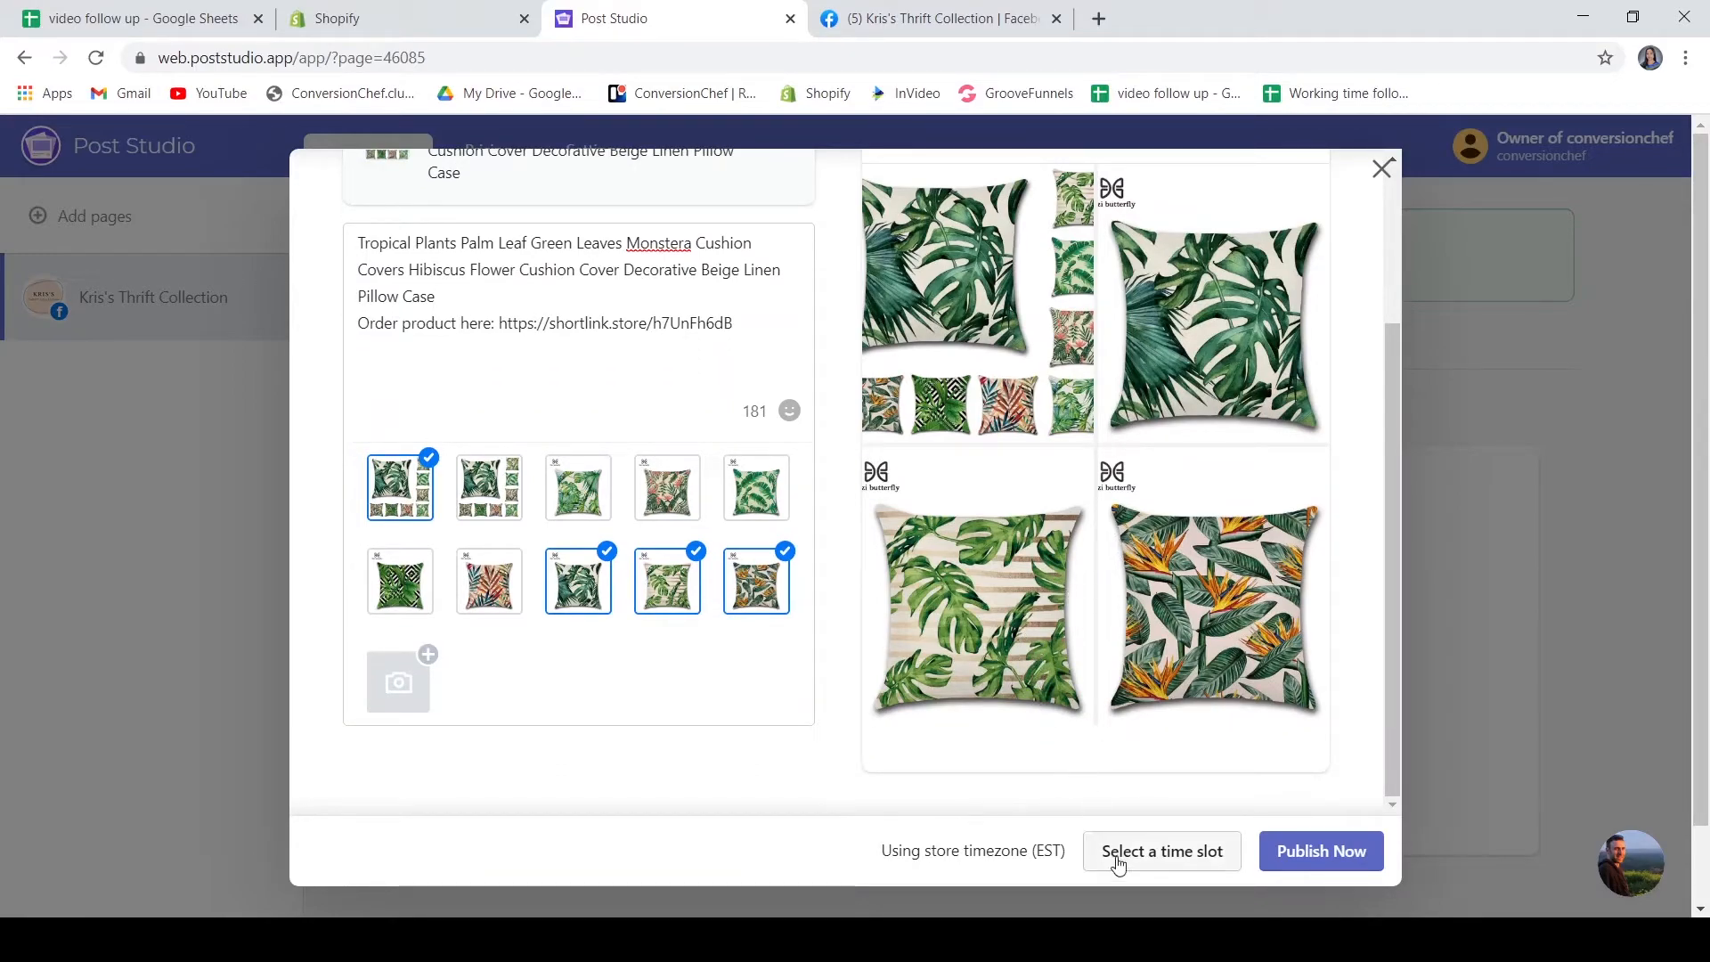
left_click(1164, 860)
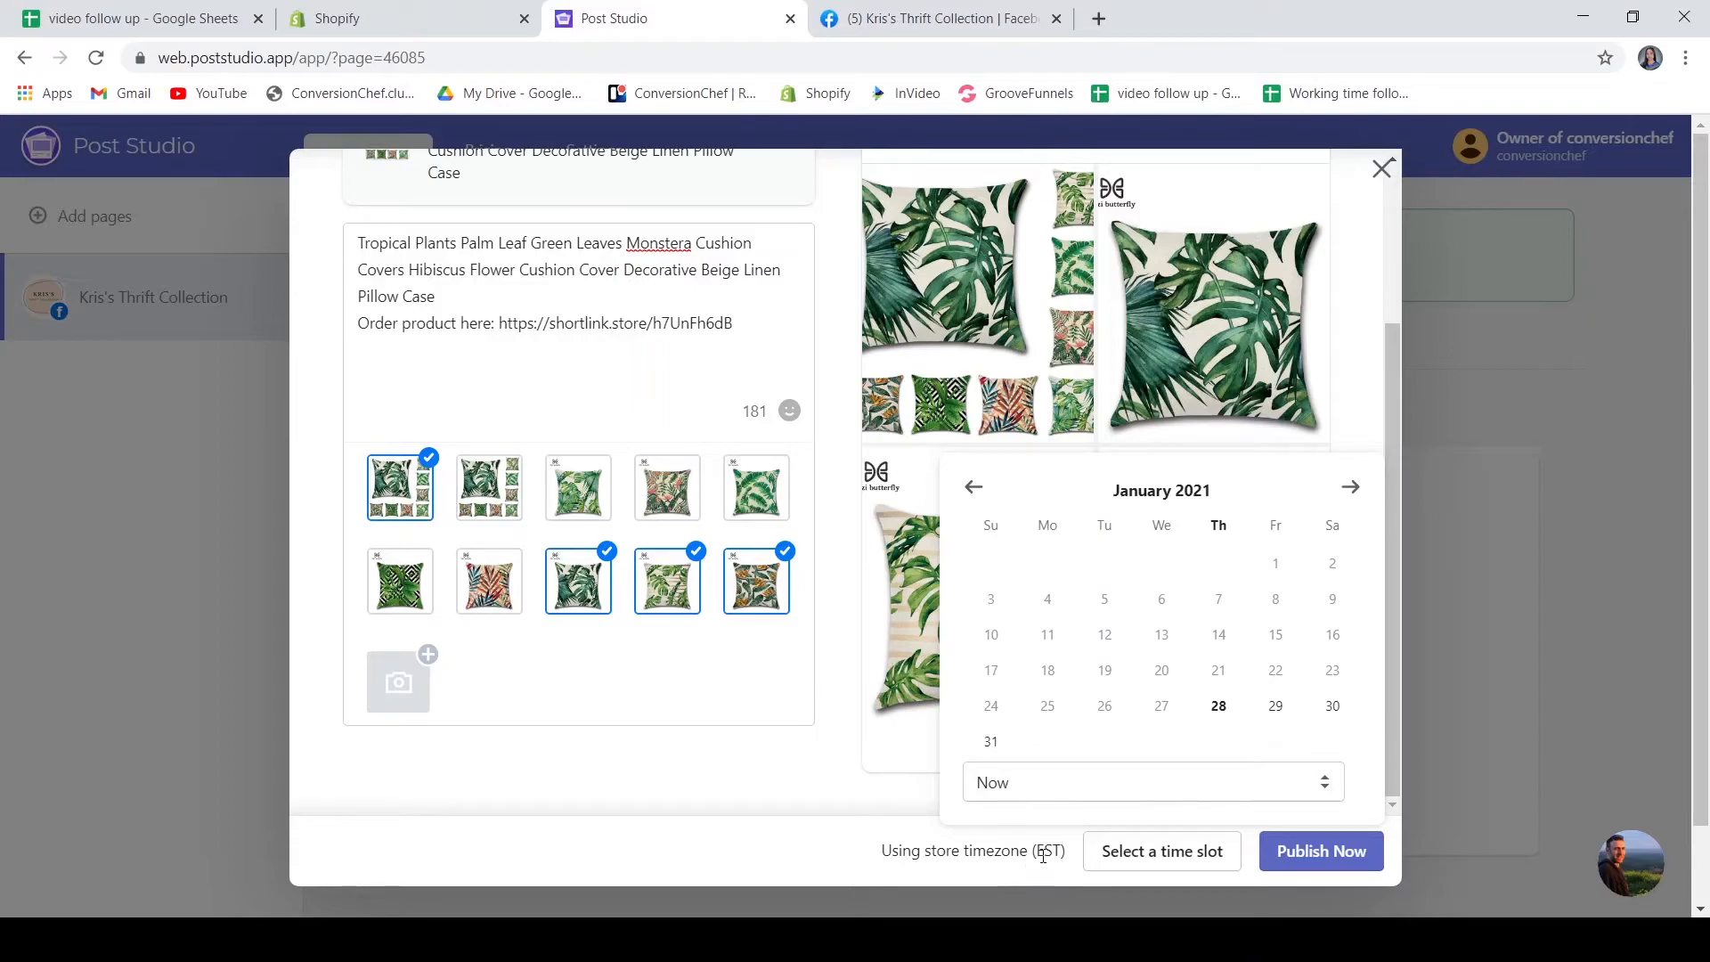
left_click(1213, 706)
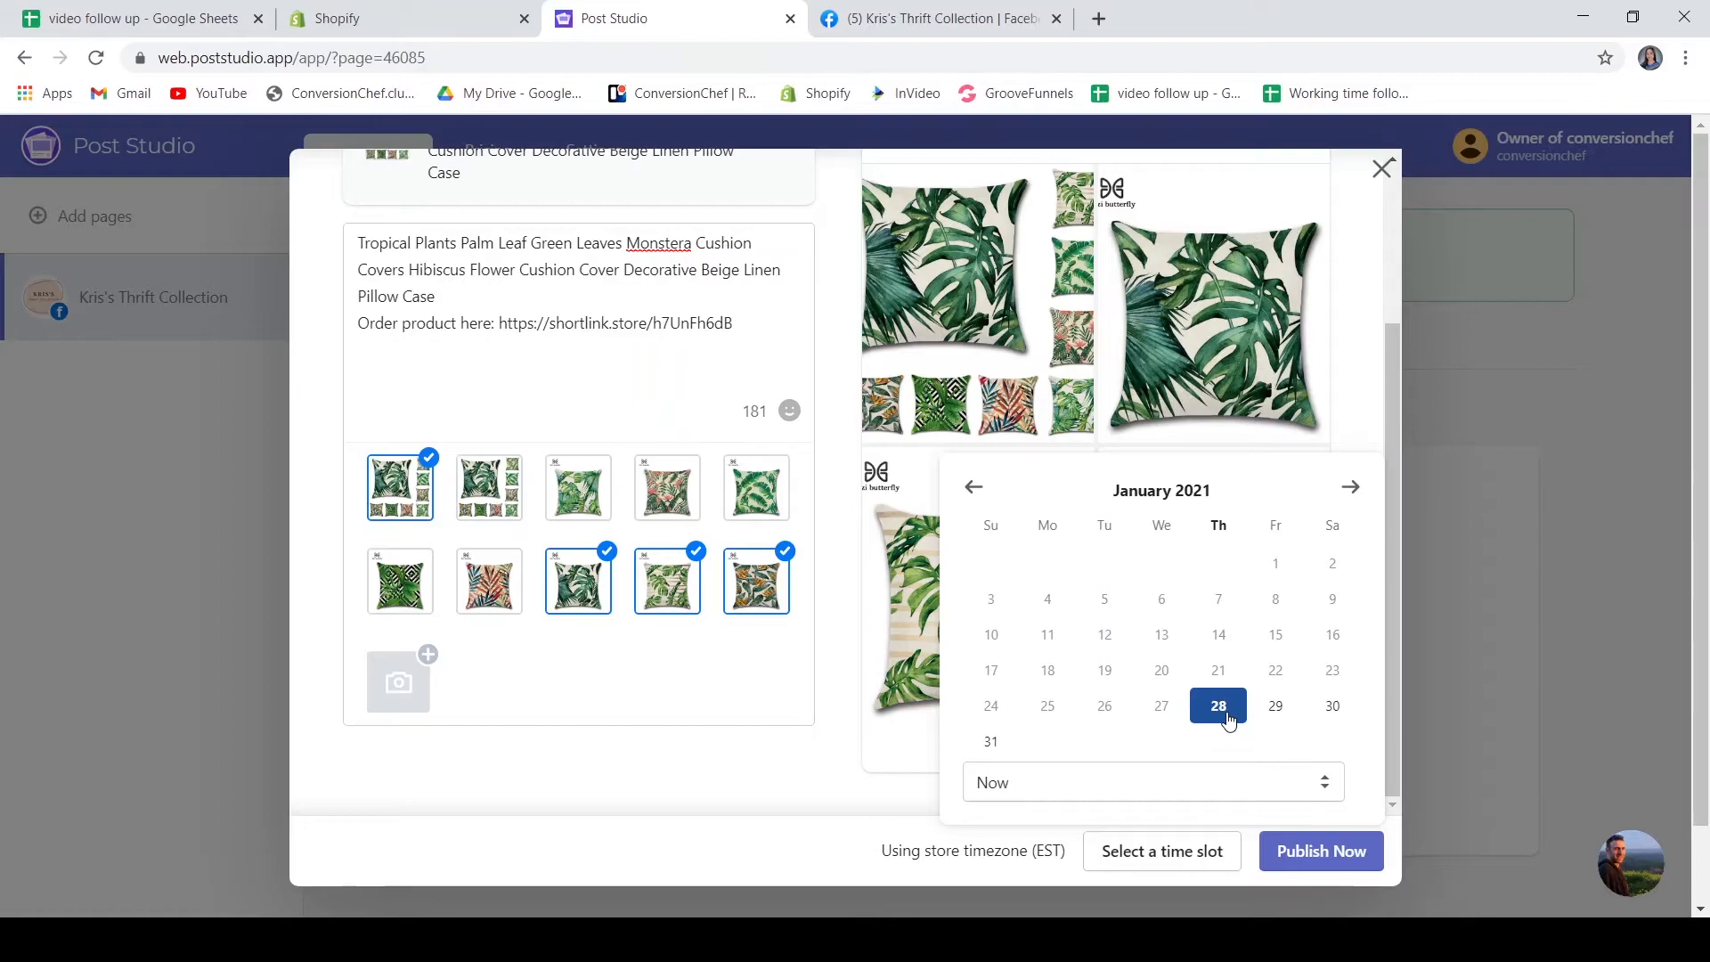
scroll(1216, 625, "down", 2)
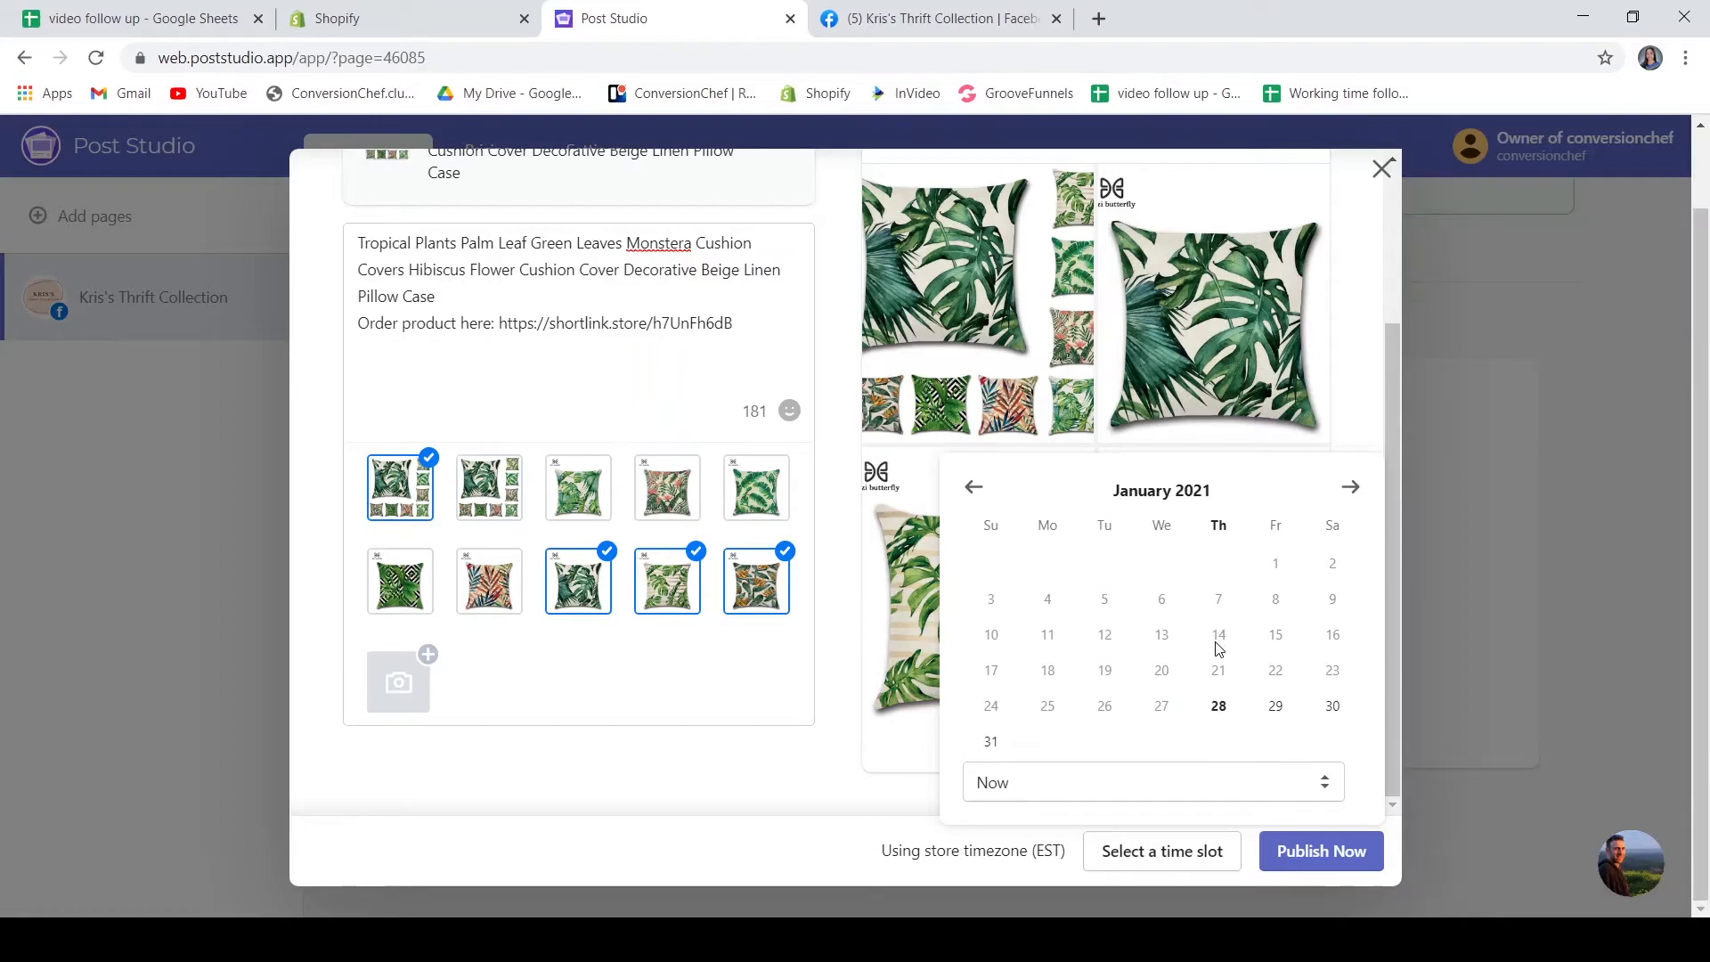
left_click(1349, 487)
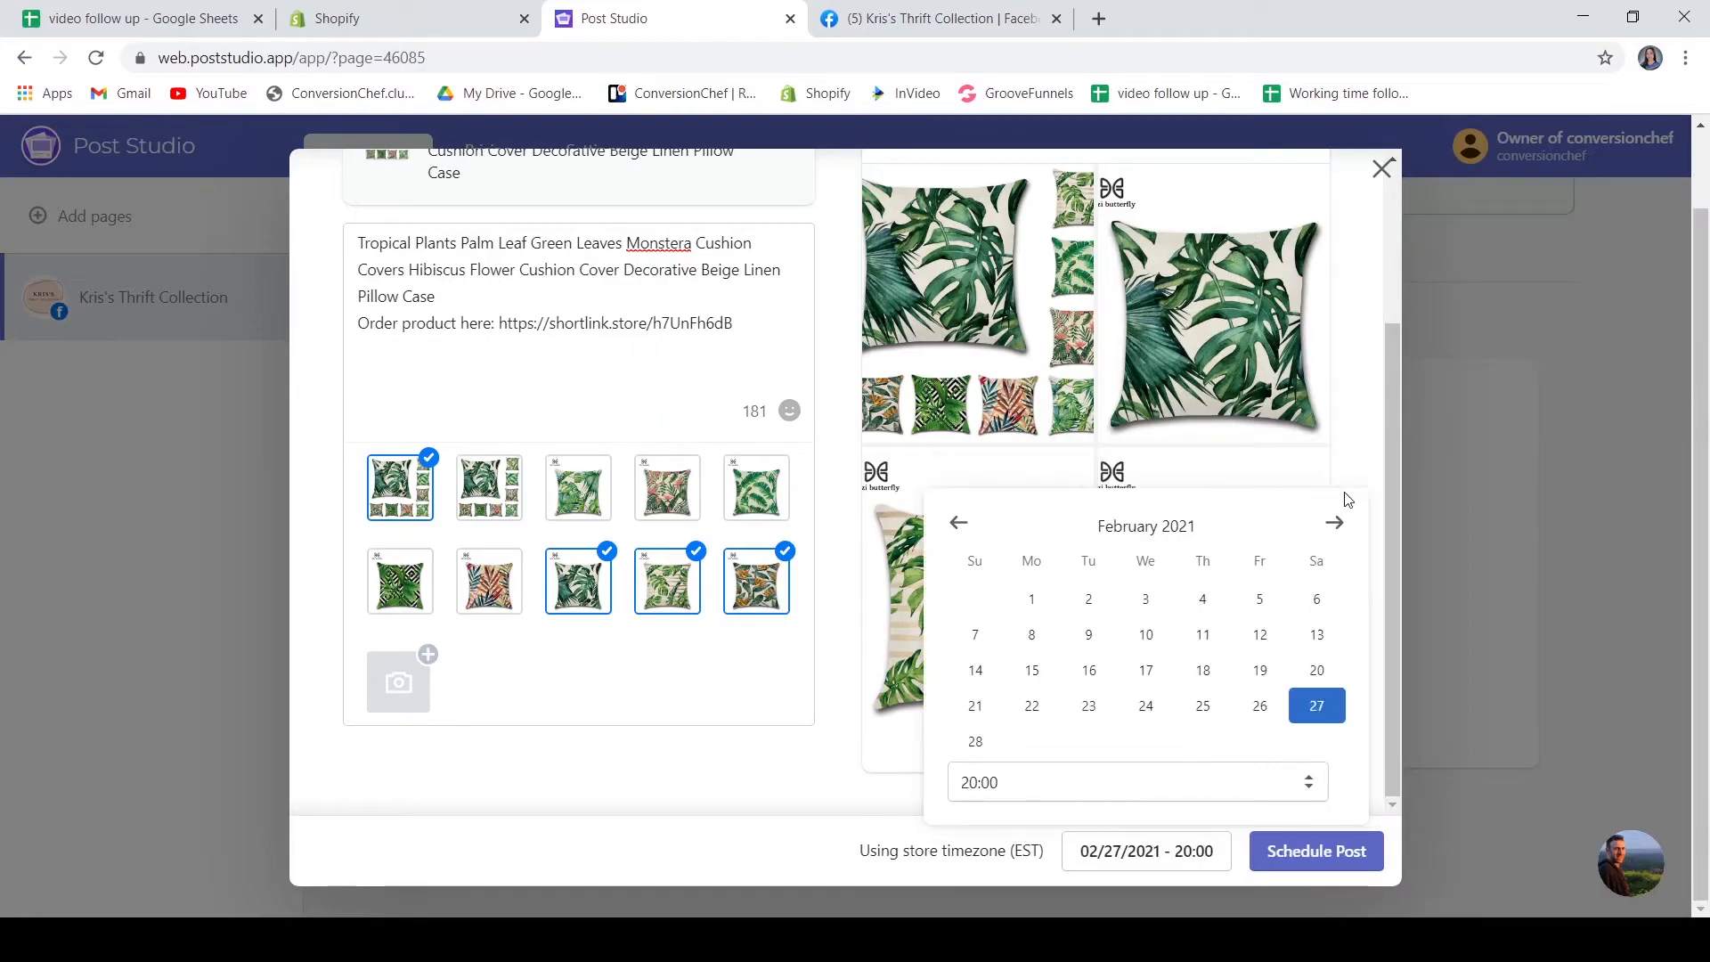
left_click(1032, 599)
left_click(1093, 788)
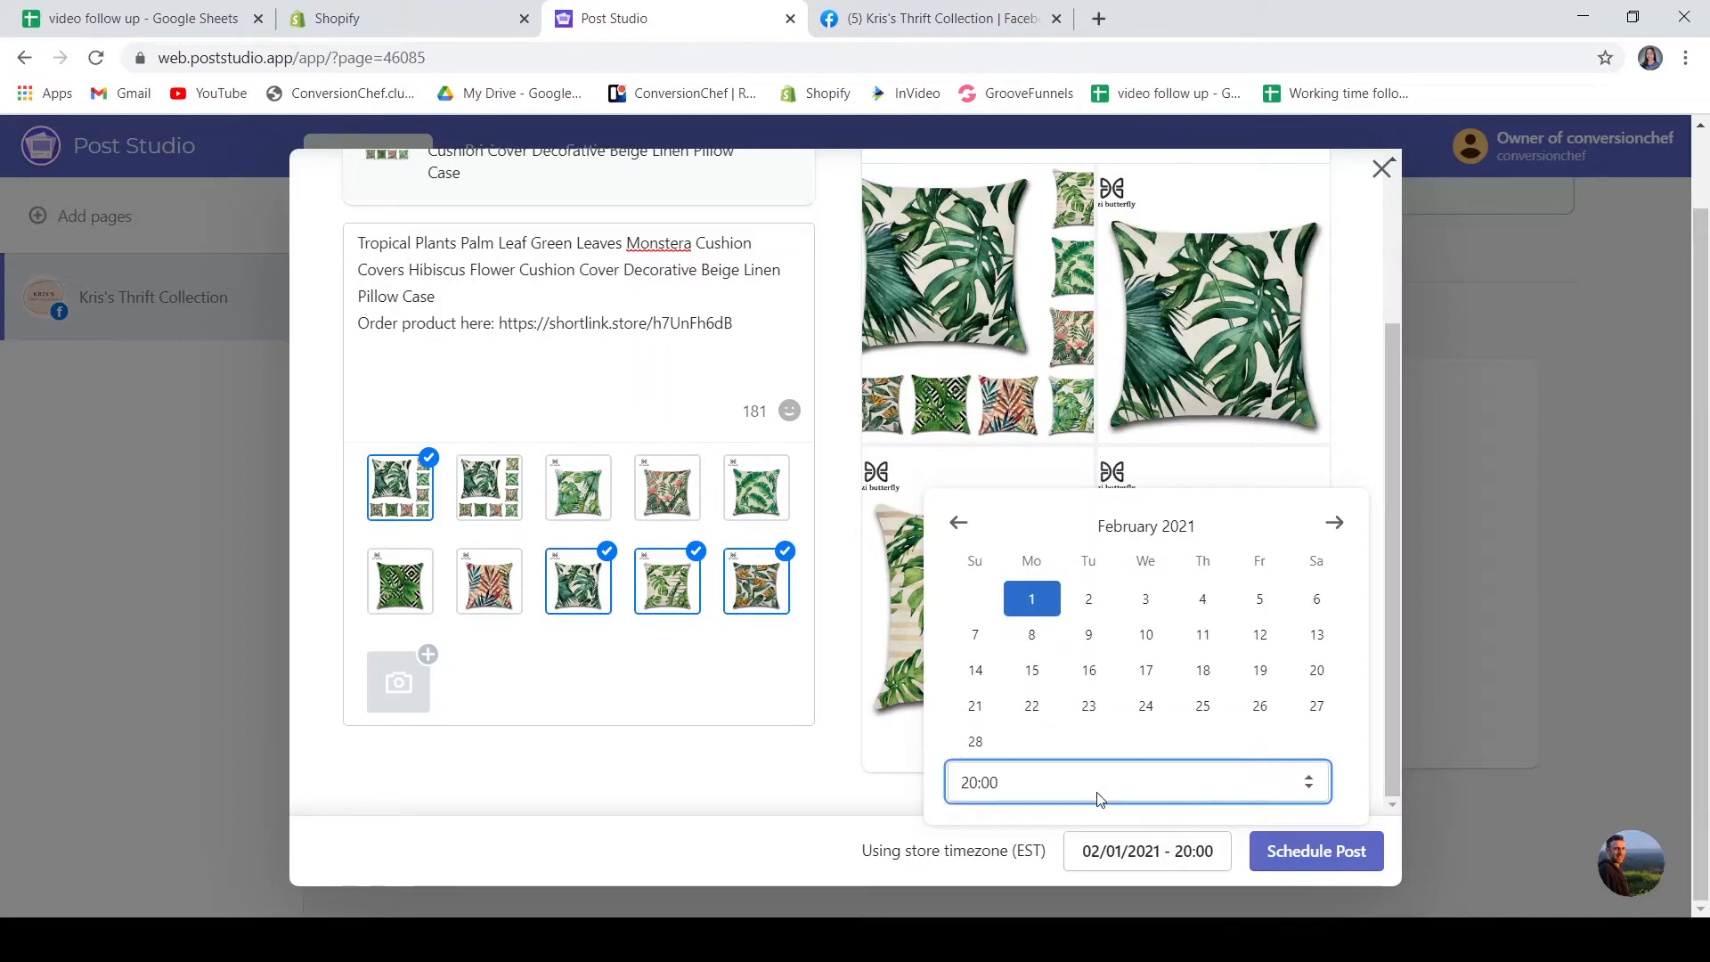
left_click(1314, 855)
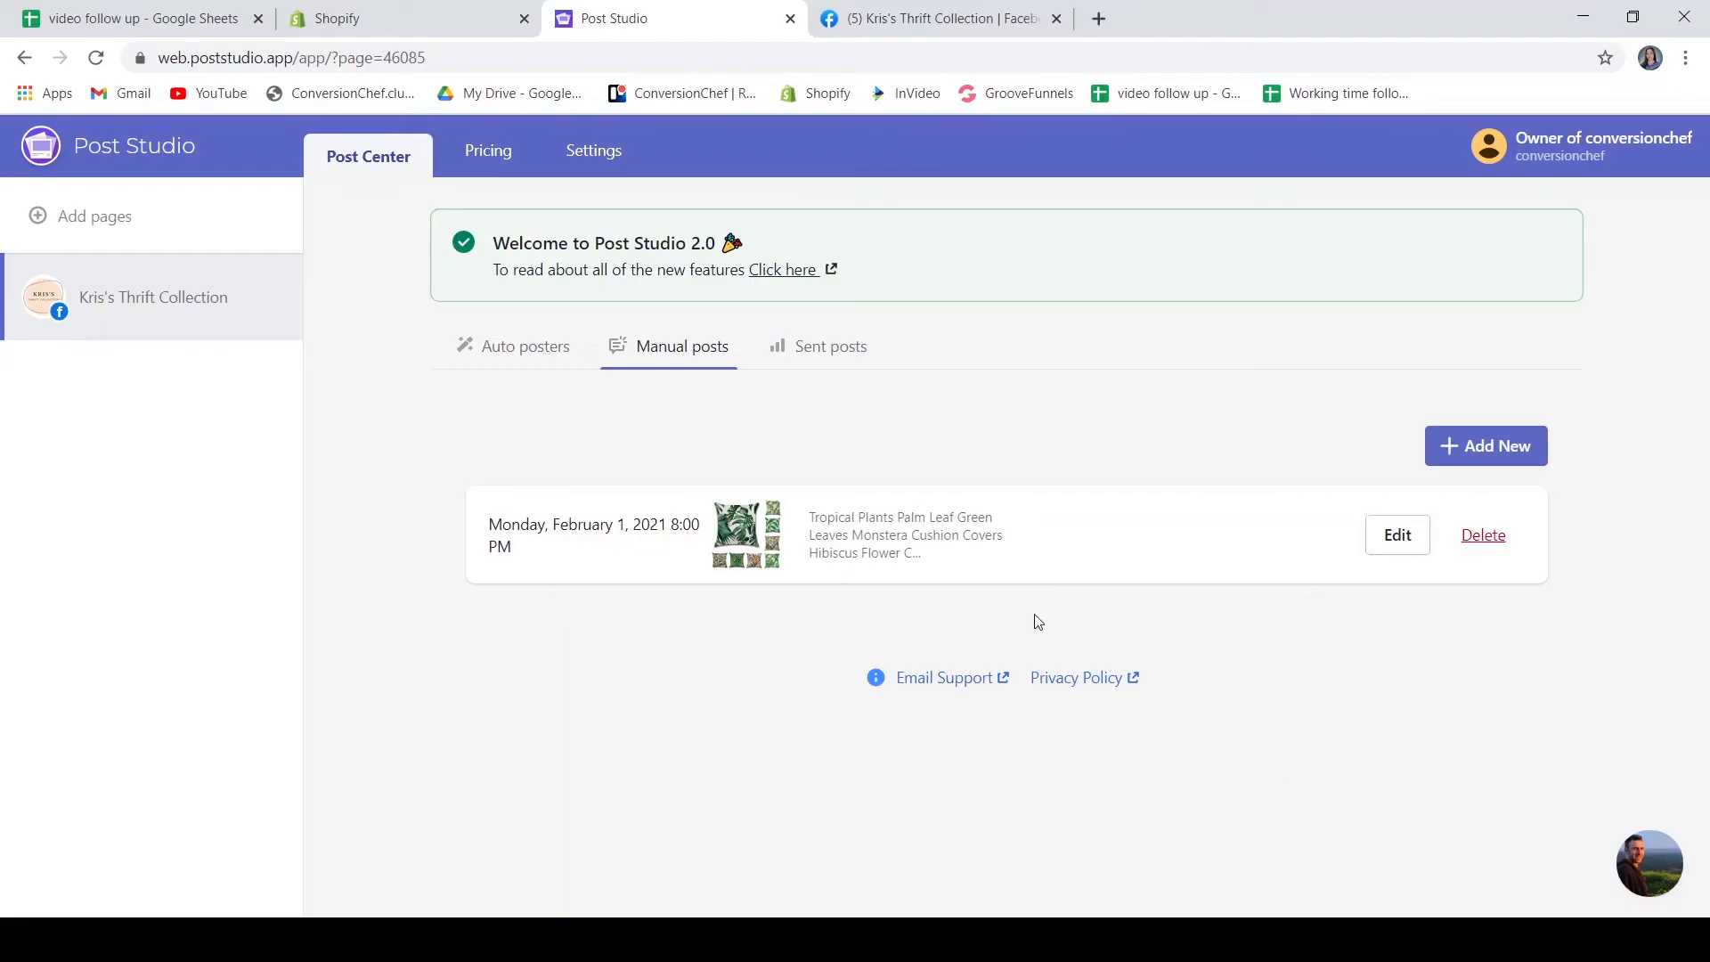
left_click(886, 356)
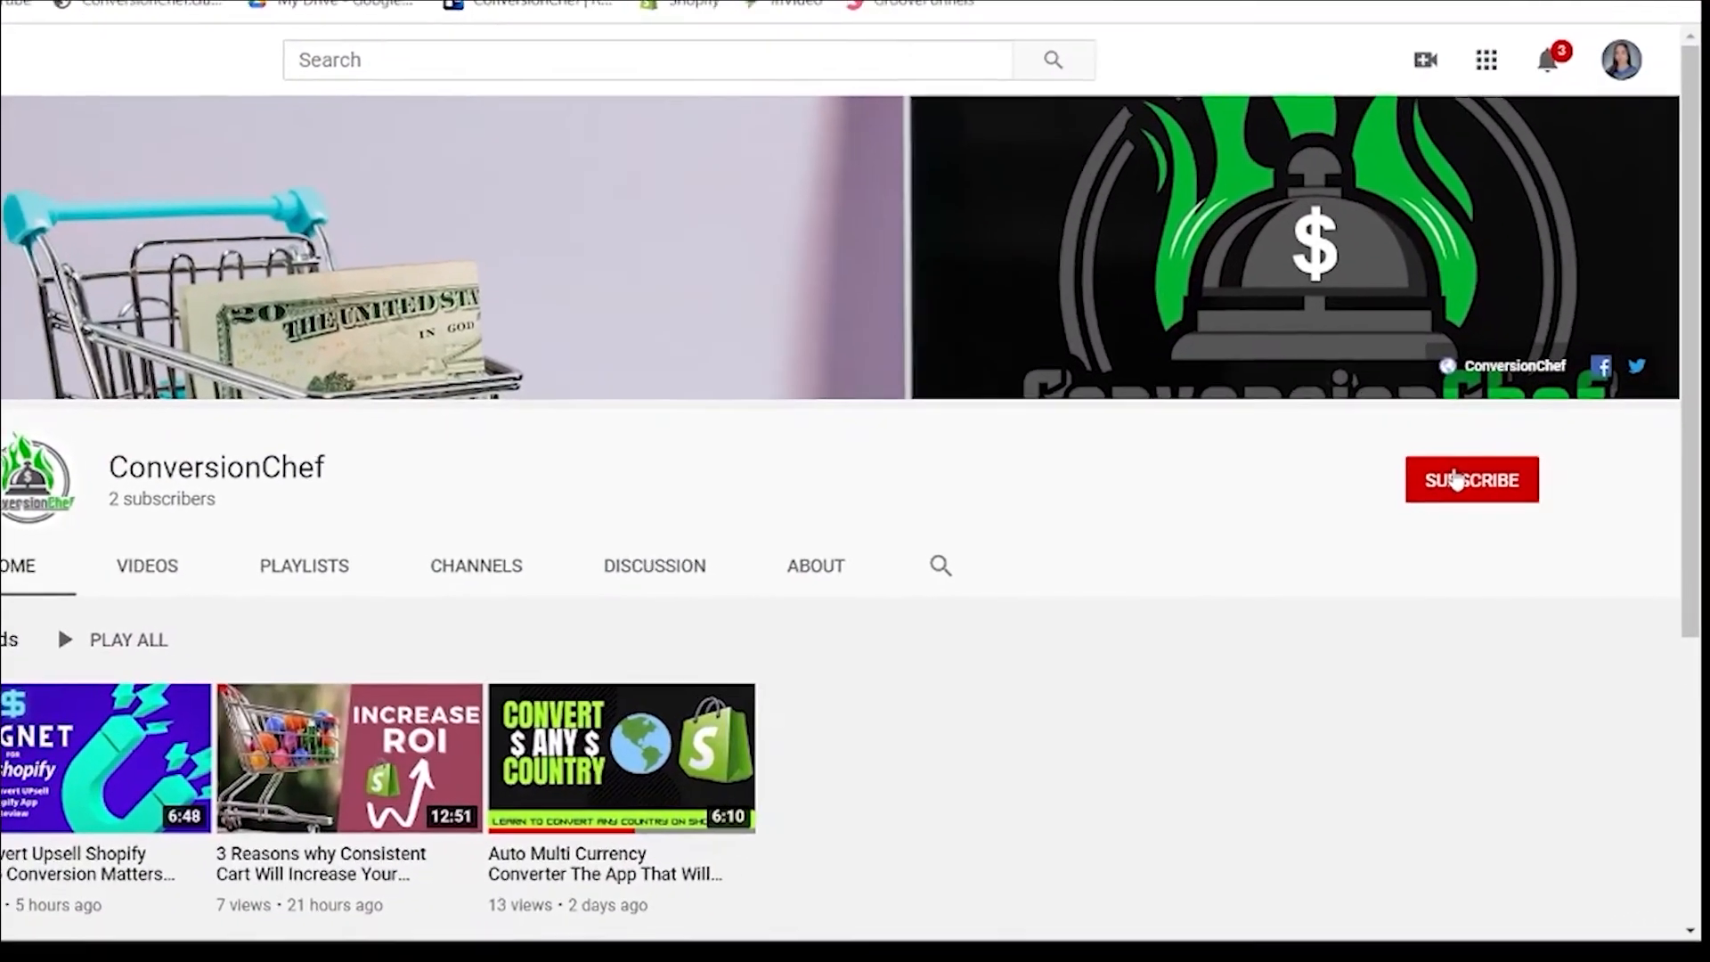
left_click(1489, 501)
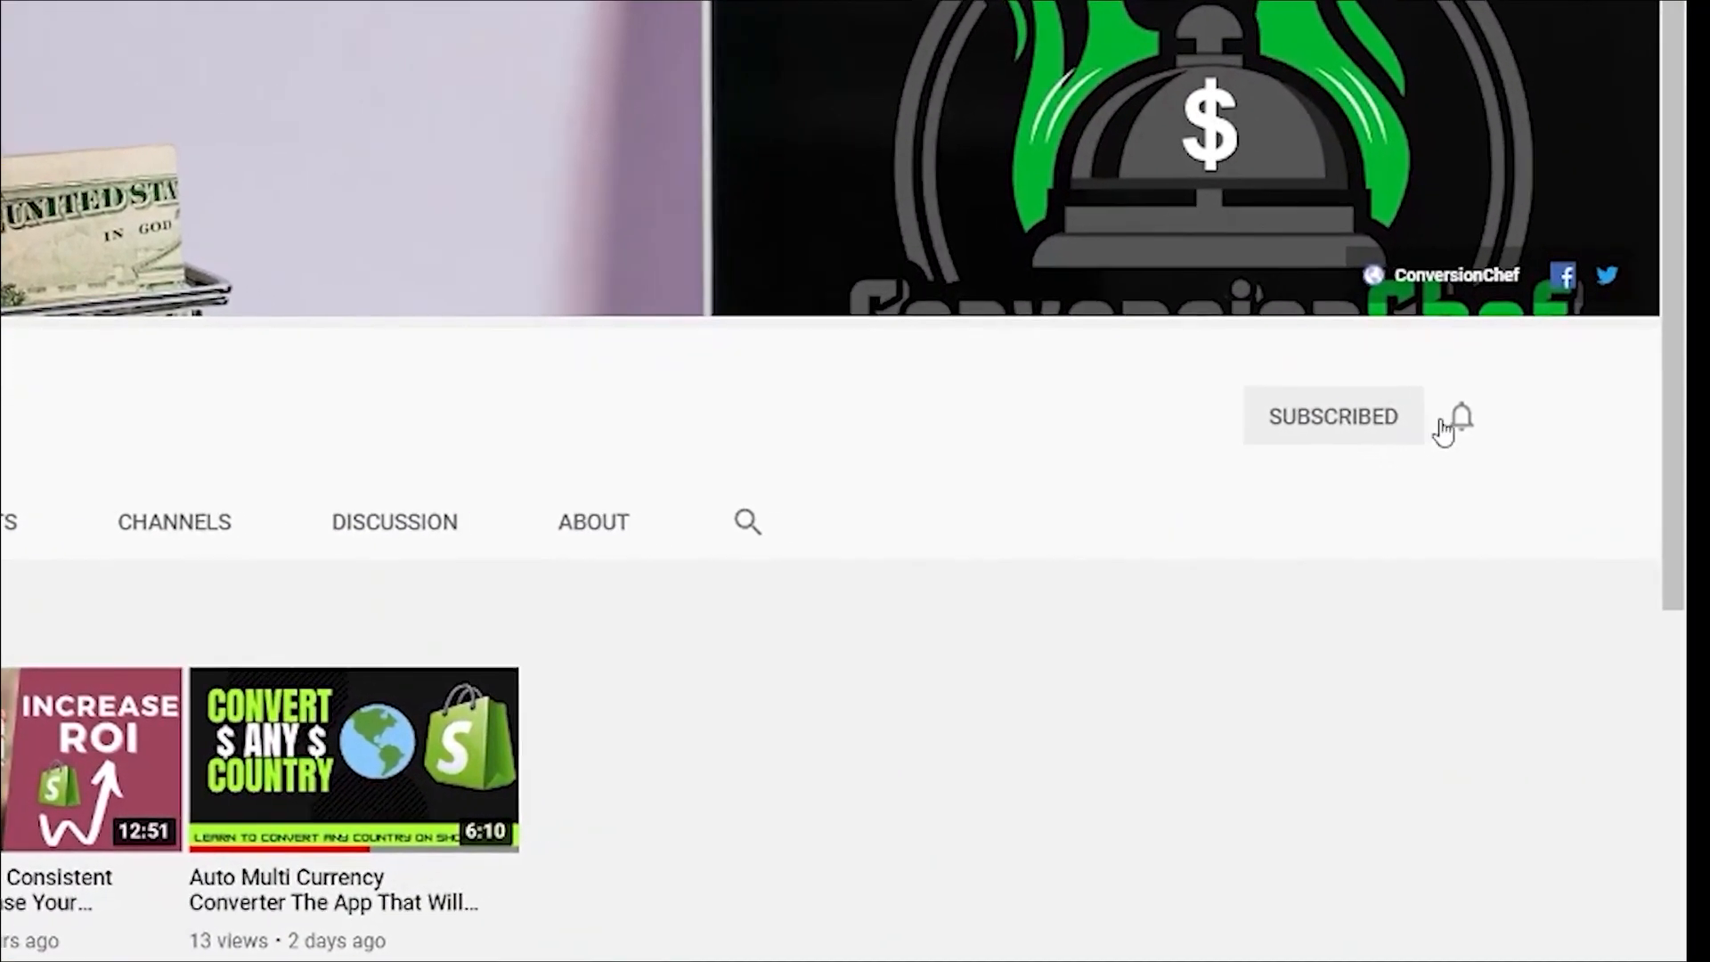
left_click(1480, 437)
left_click(1302, 440)
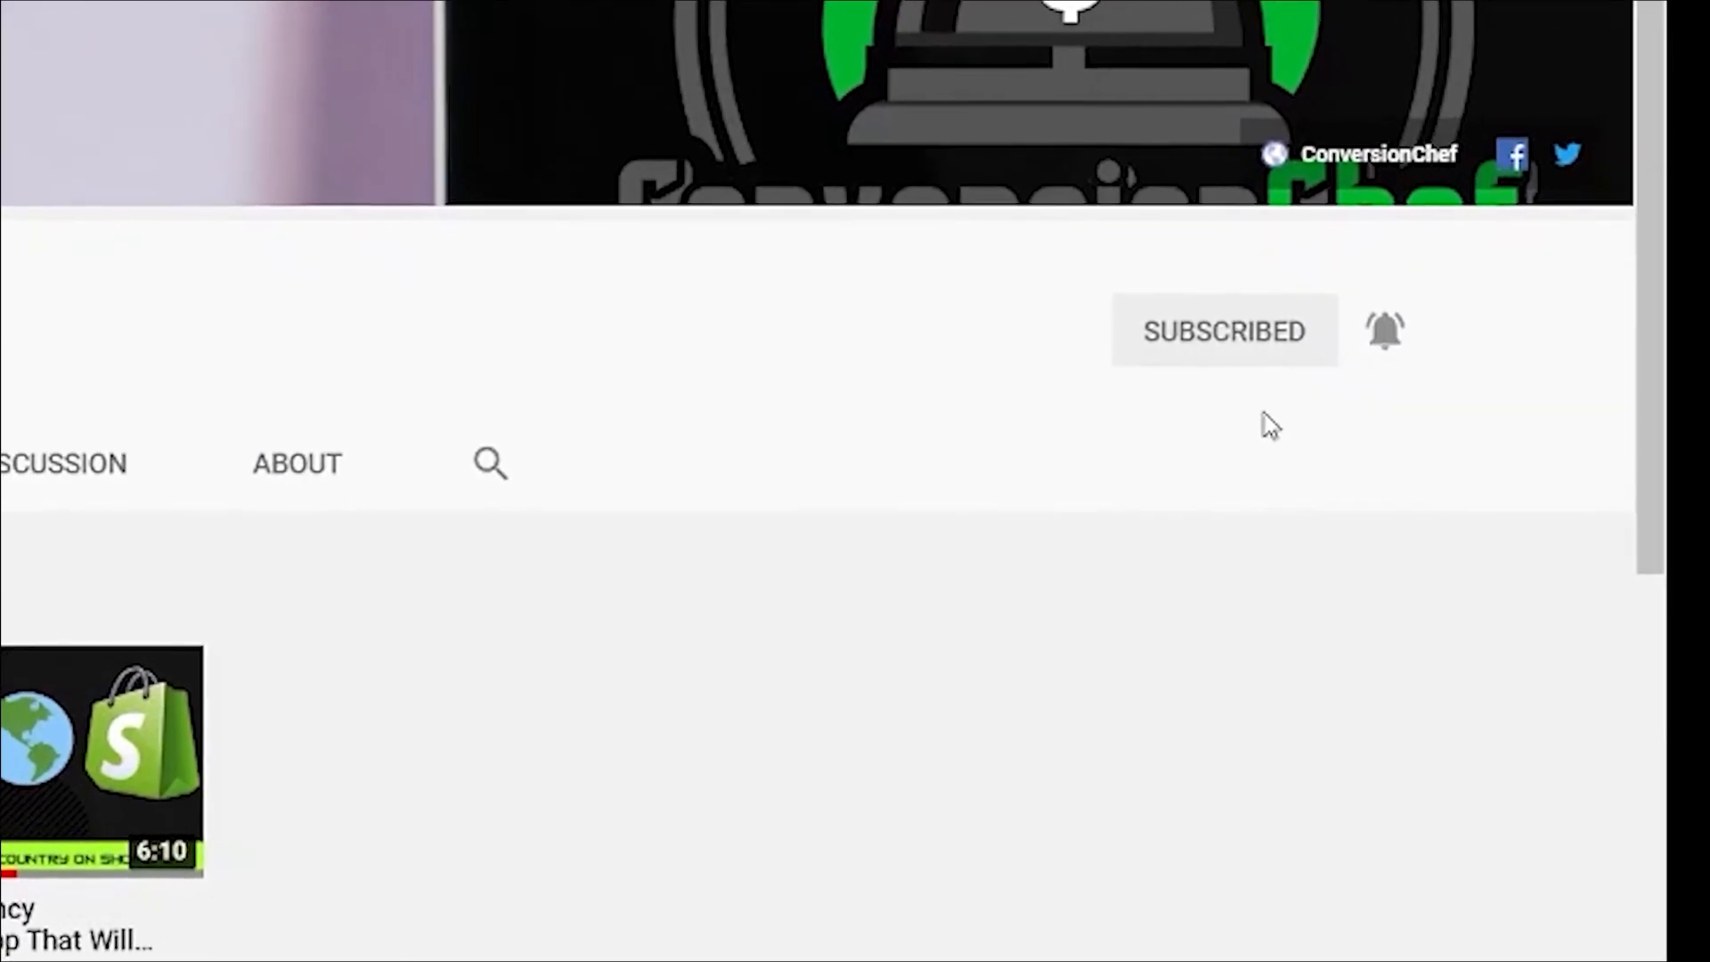